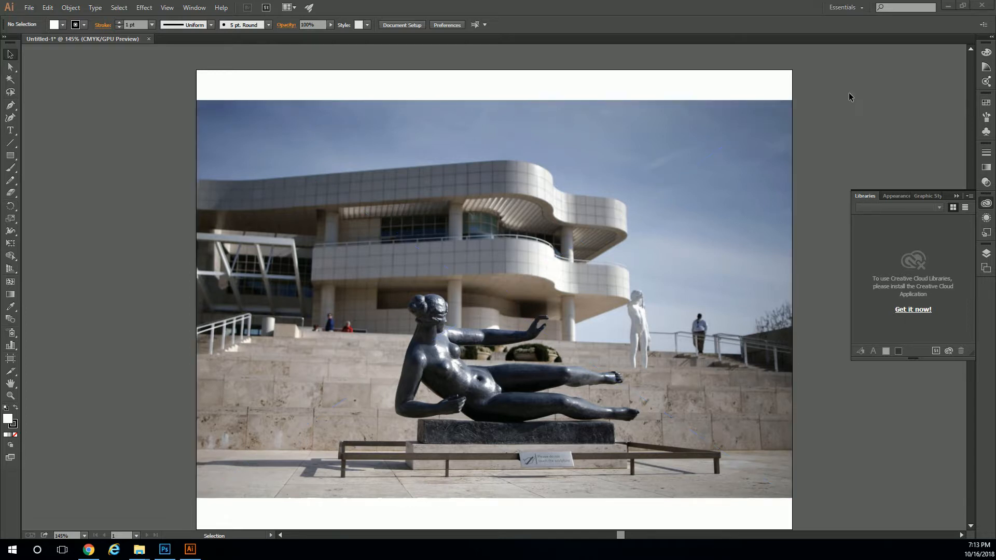
Show the document's layers and select the statue photo on the artboard.
left_click(986, 253)
left_click(639, 254)
left_click(944, 341)
left_click(944, 343)
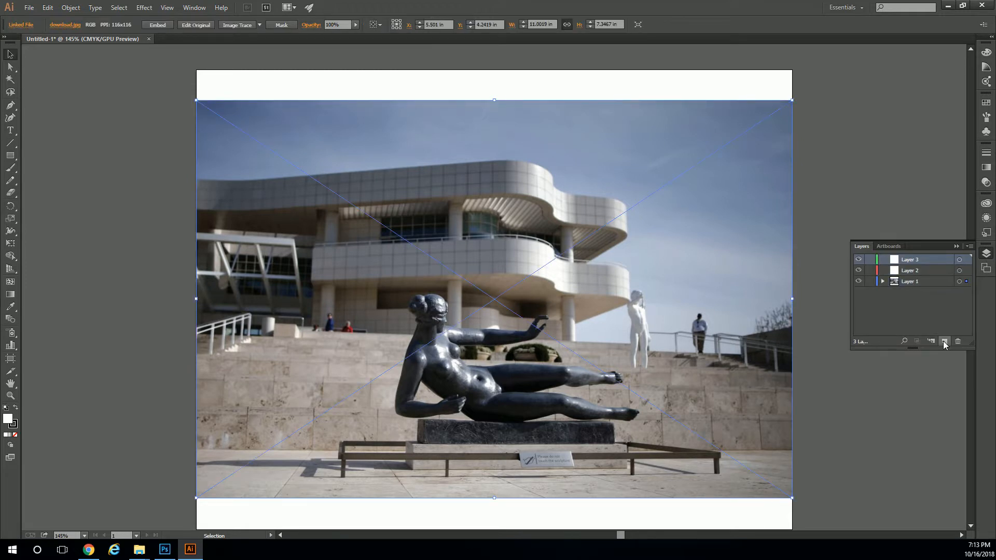
key("ctrl+z")
key("ctrl+z")
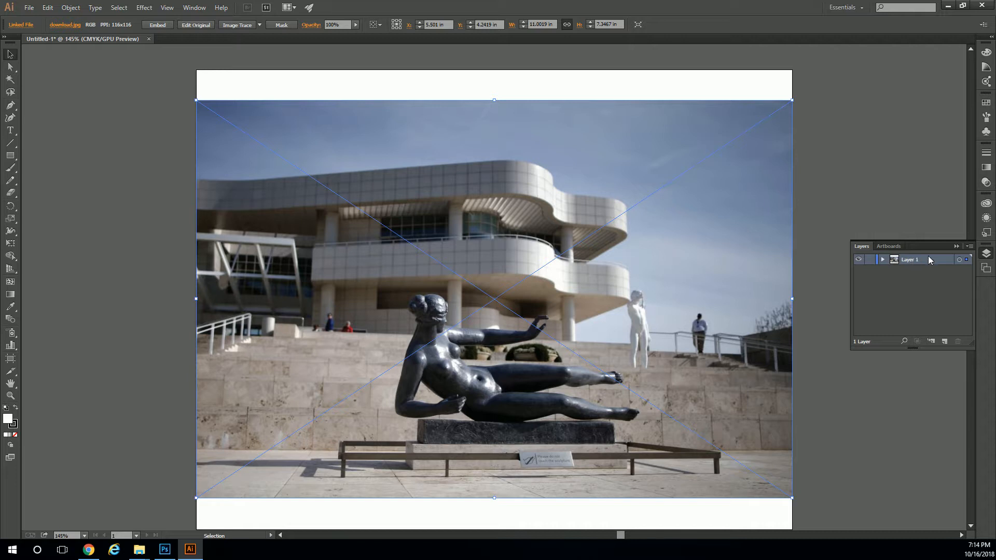
Toggle the visibility of Layer 1 off and on, and add two new layers above it.
left_click(859, 260)
left_click(860, 260)
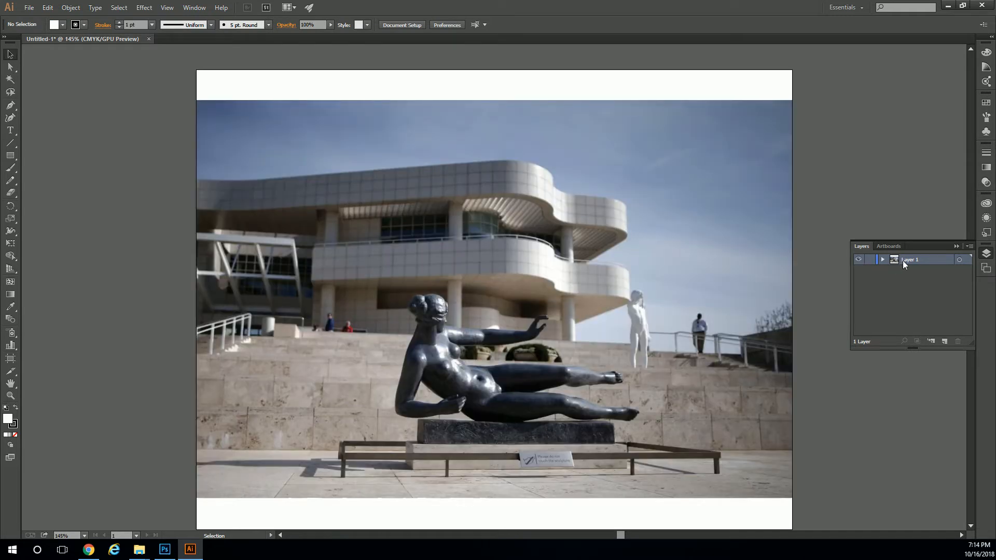
left_click(944, 340)
left_click(944, 340)
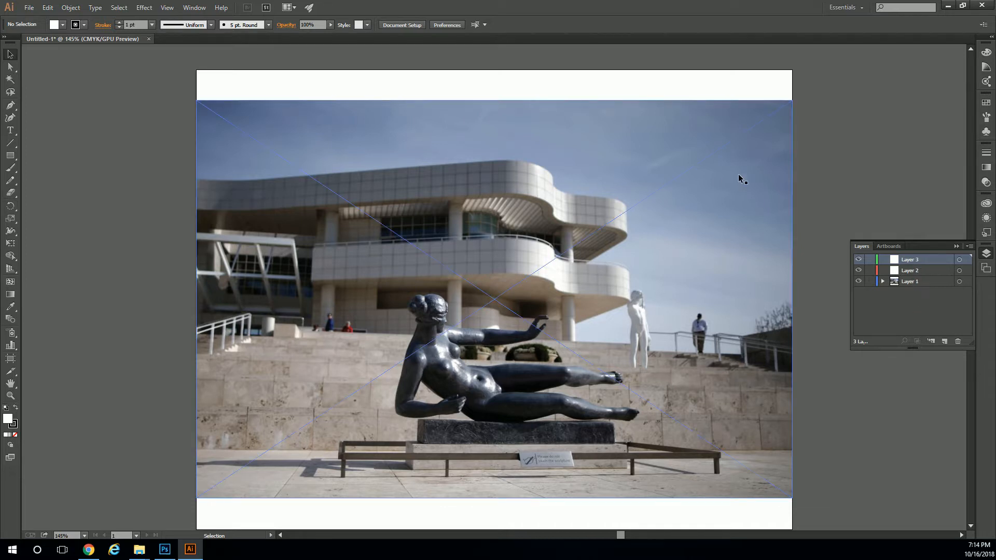
Move the statue photo from Layer 1 to Layer 3 and deselect it.
left_click(771, 260)
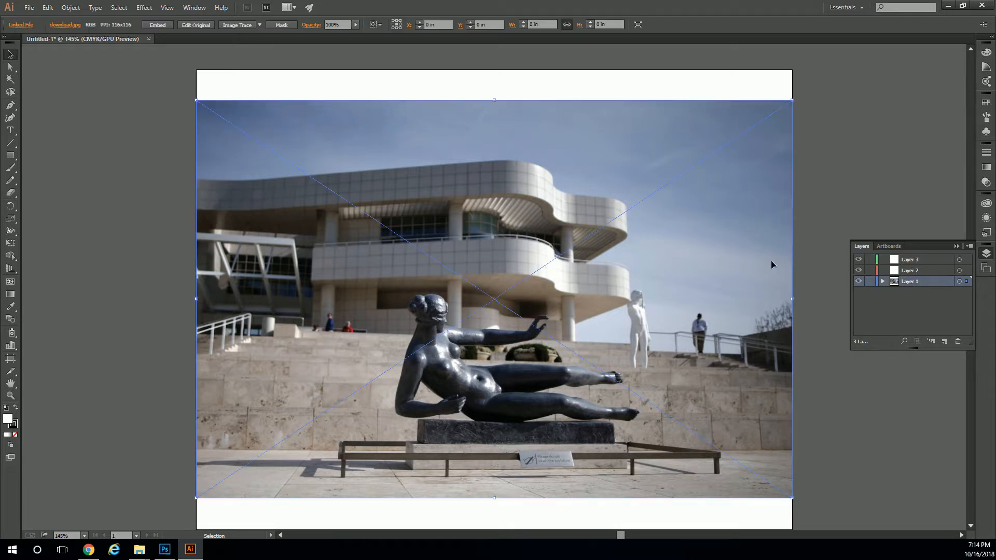
left_click(910, 262)
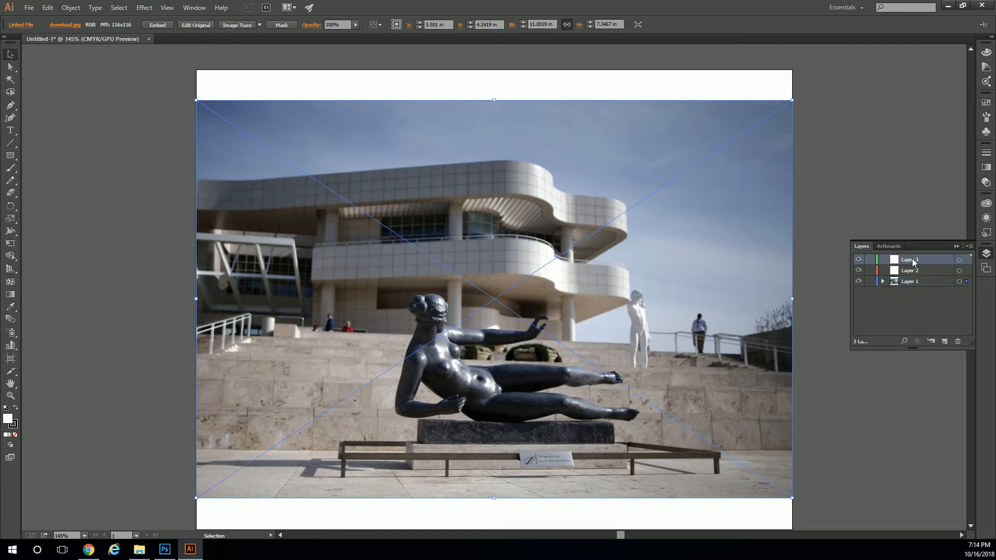
right_click(758, 273)
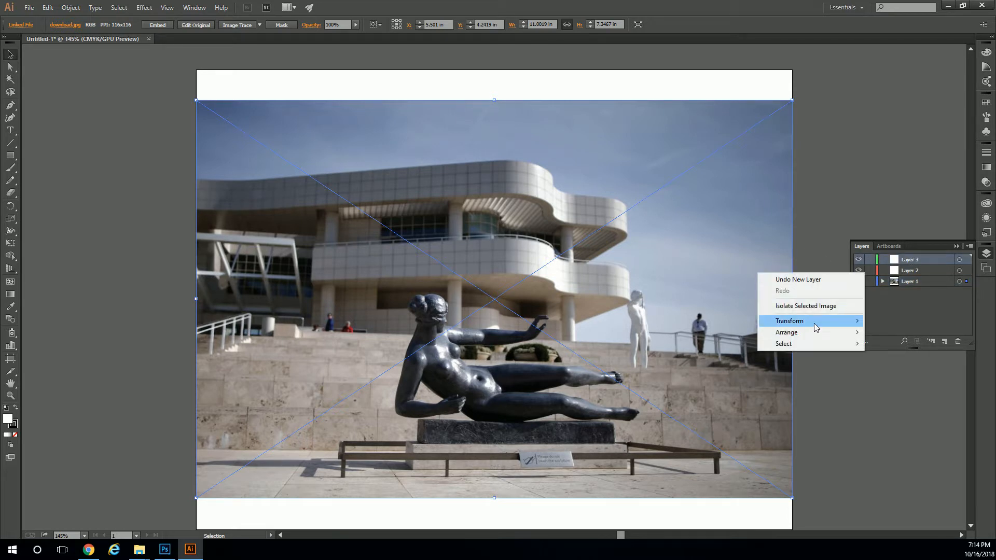
mouse_move(822, 339)
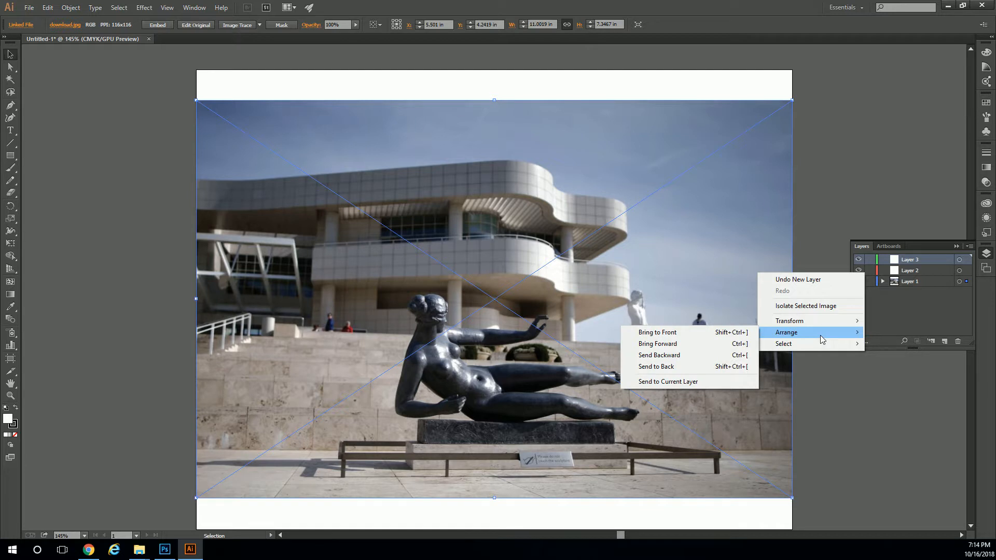
left_click(705, 382)
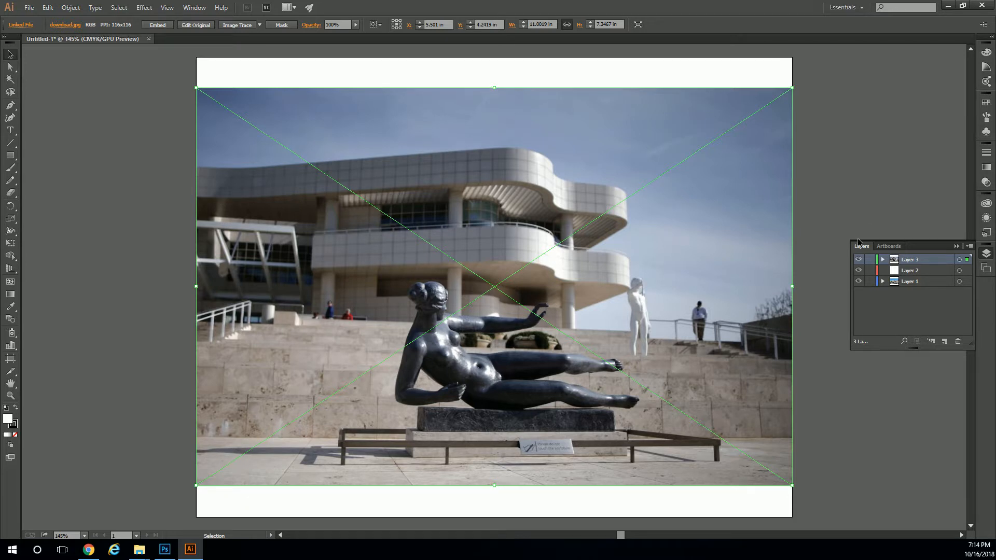
left_click(909, 217)
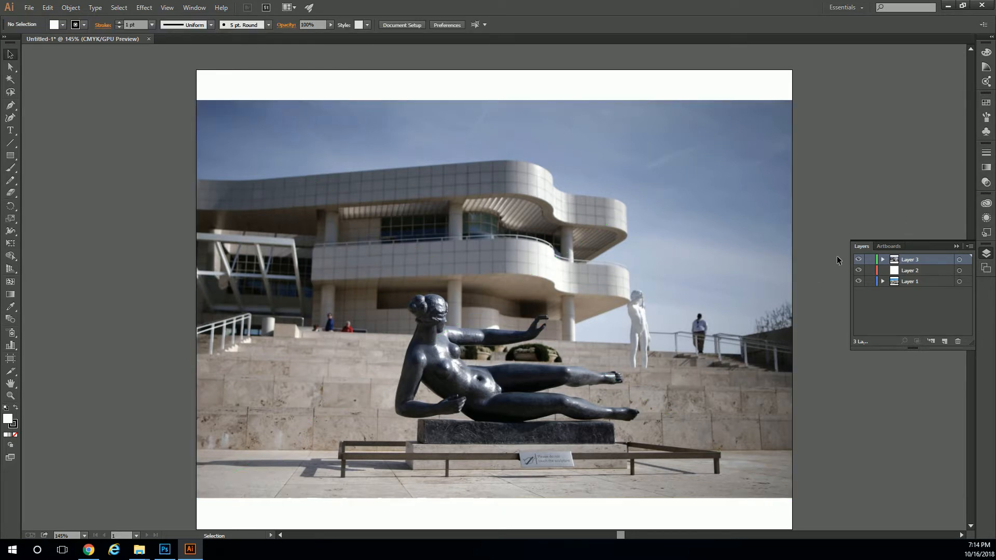
Hide Layer 3 and move the tram station photo from Layer 1 to Layer 2.
left_click(858, 260)
left_click(749, 293)
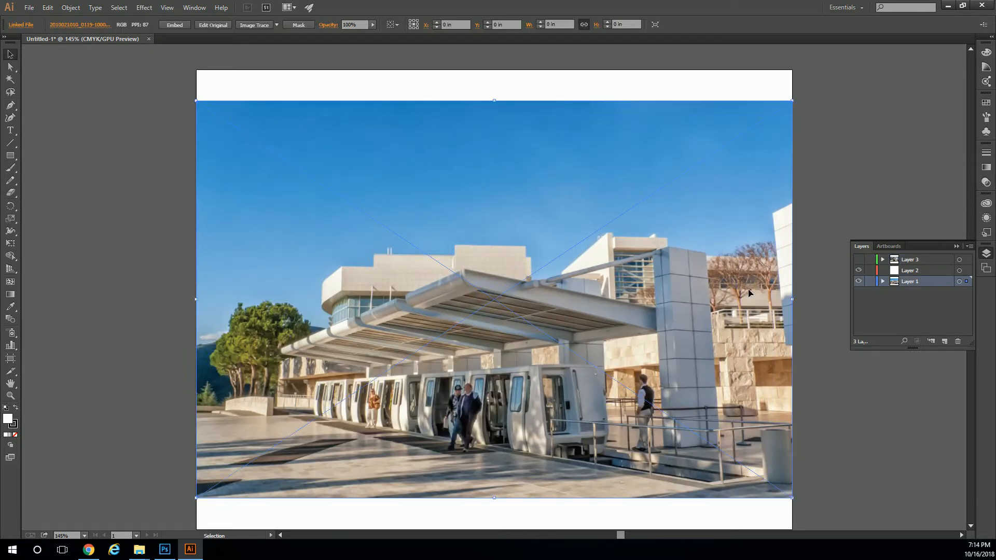
left_click(907, 272)
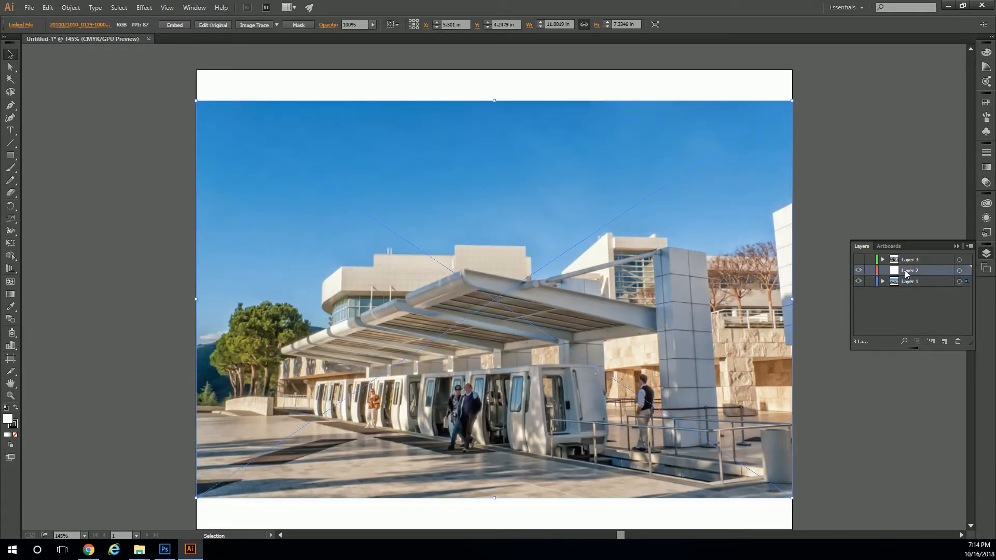
right_click(704, 247)
mouse_move(747, 306)
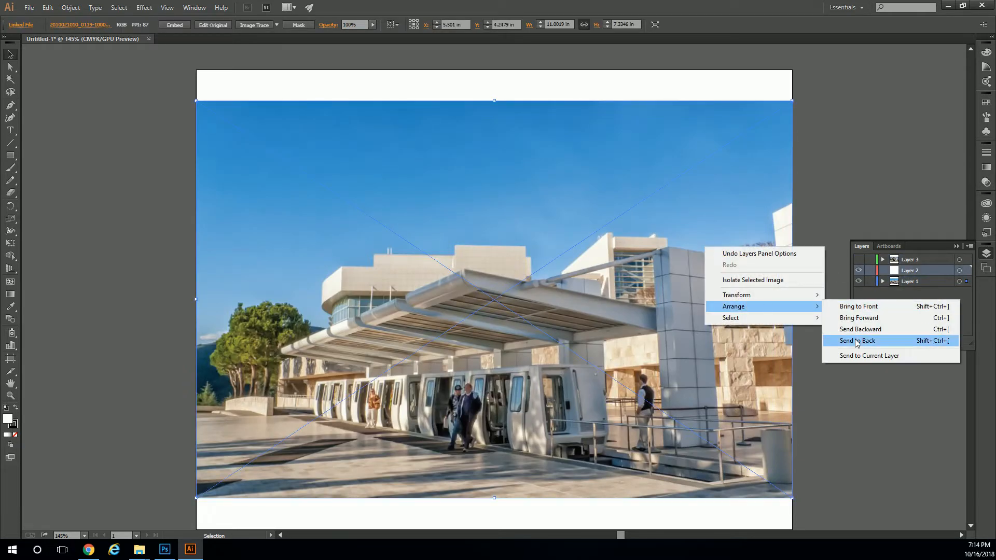
left_click(859, 356)
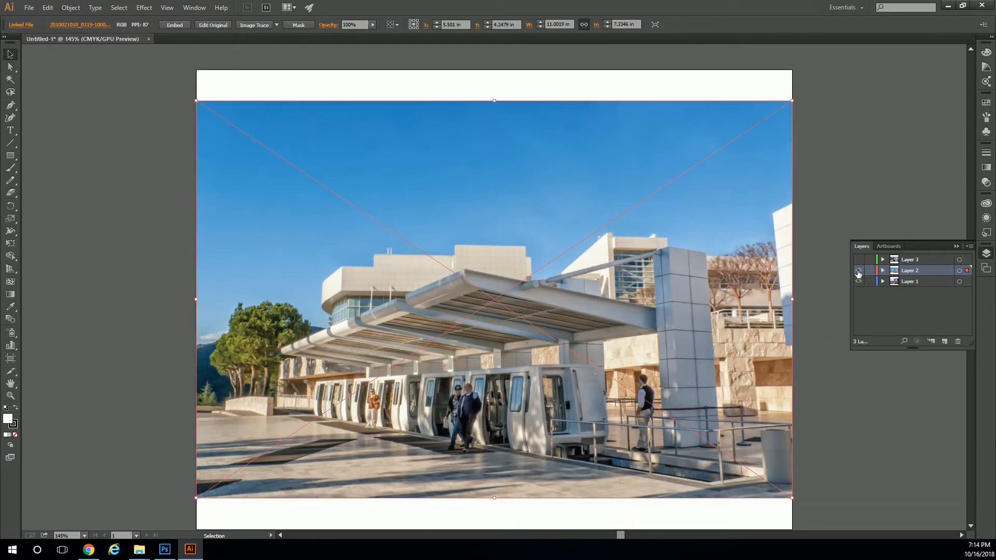
Toggle the visibility of each layer in turn to check which photo it holds.
left_click(859, 270)
left_click(859, 270)
left_click(859, 270)
left_click(859, 281)
left_click(860, 281)
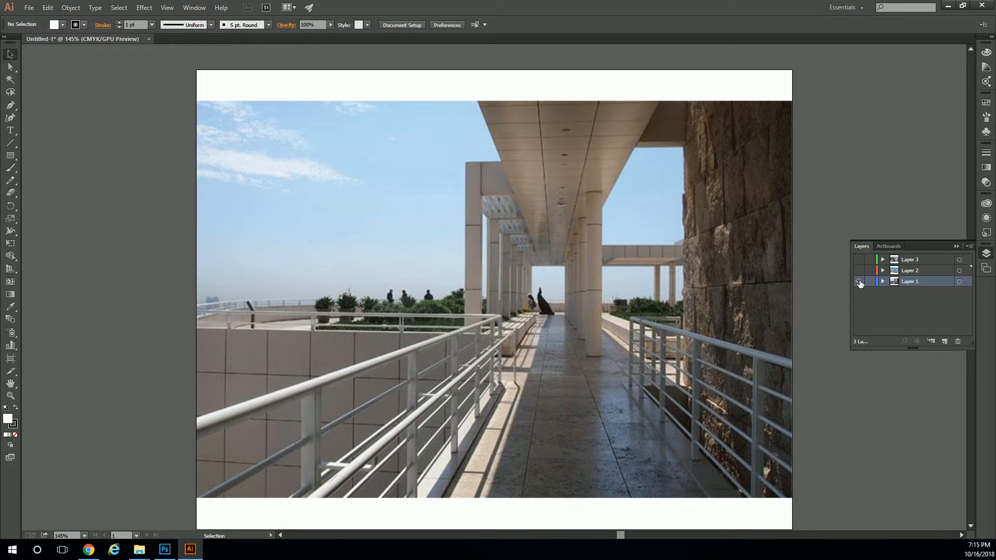
left_click(859, 281)
left_click(860, 270)
left_click(859, 270)
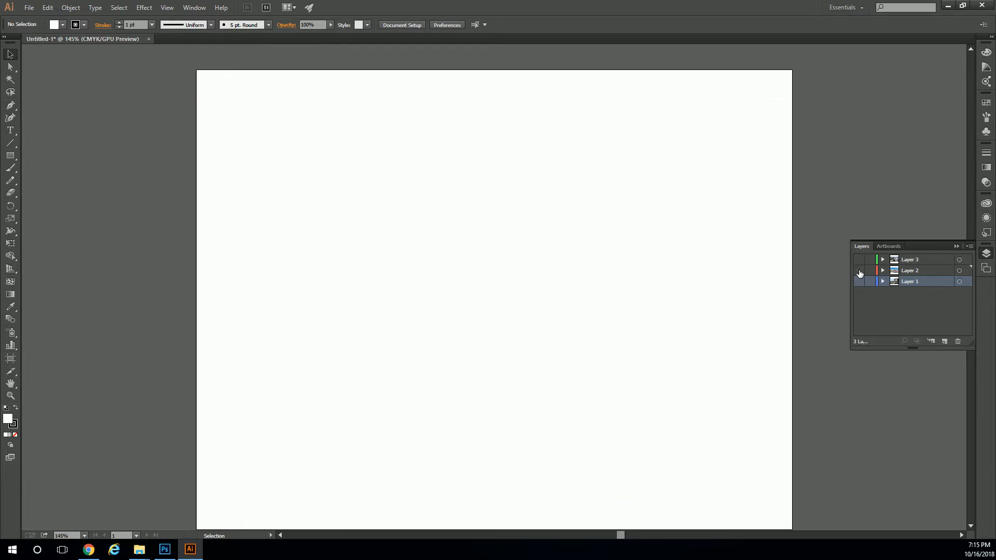
left_click(859, 260)
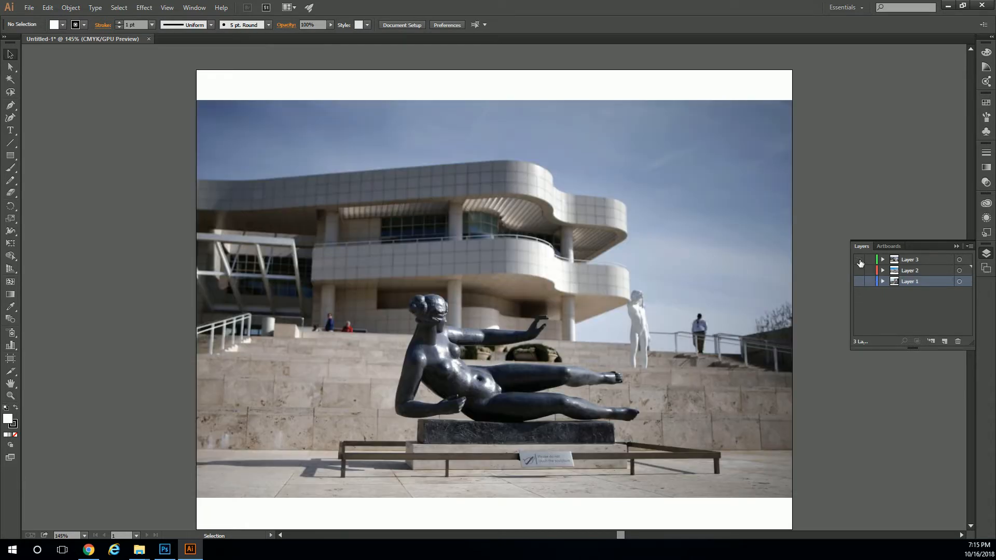
left_click(859, 259)
left_click(859, 260)
left_click(859, 260)
Make all three layers visible.
left_click(860, 270)
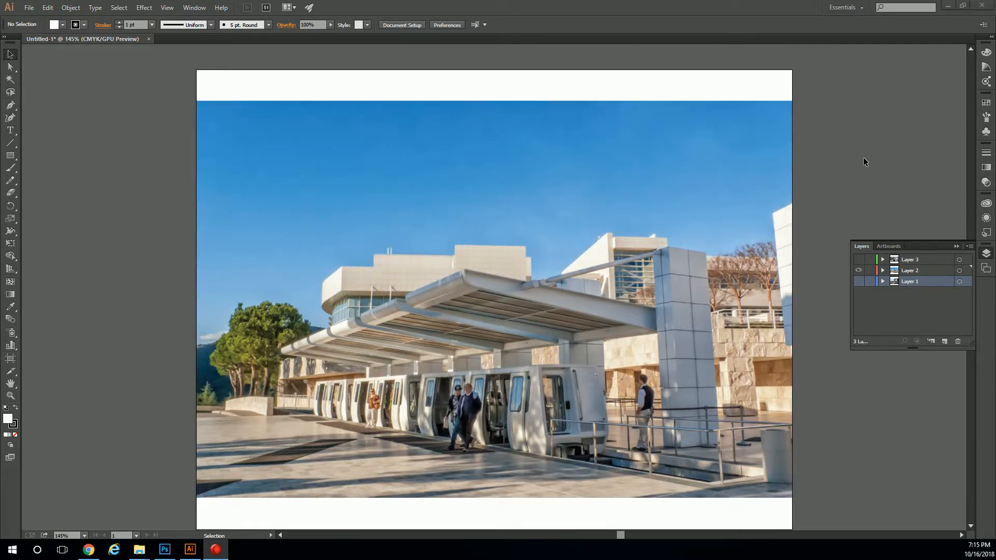
left_click(859, 282)
left_click(859, 259)
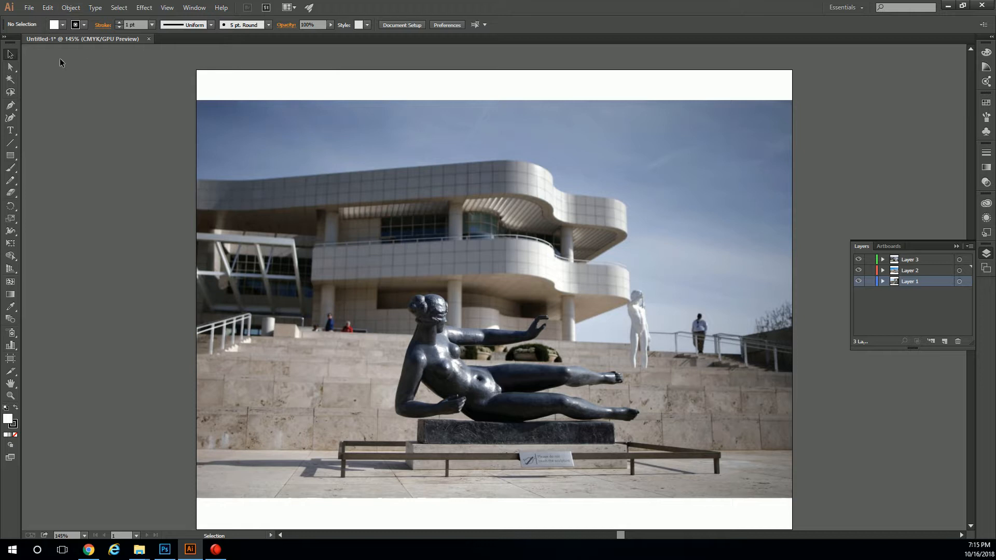
Activate the Line Segment tool.
left_click(11, 147)
left_click(10, 167)
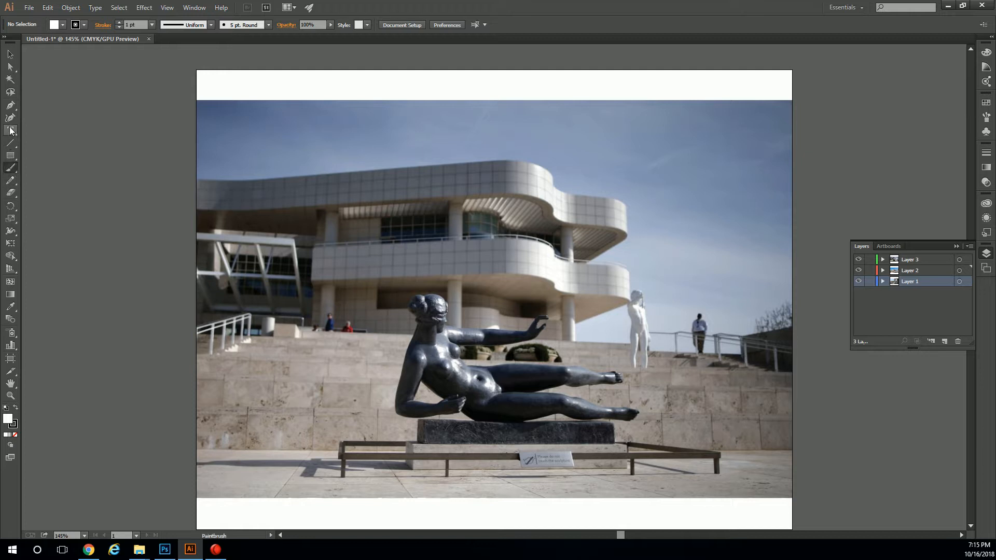
left_click(10, 142)
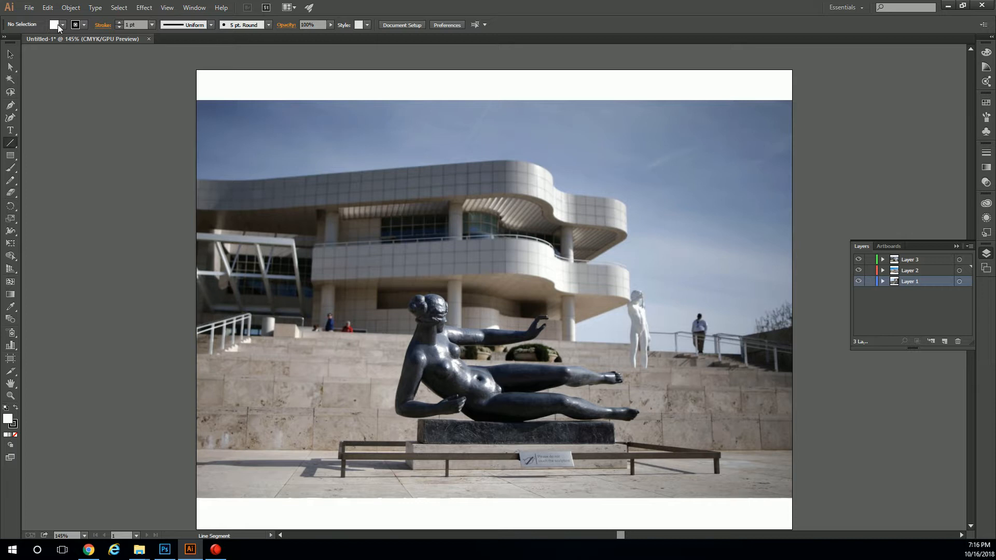
left_click(83, 25)
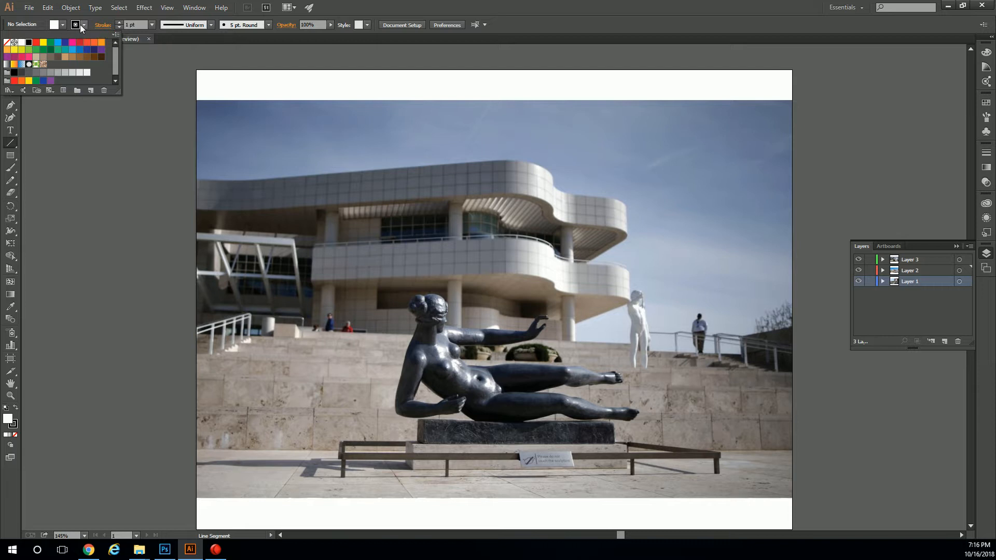
left_click(81, 25)
left_click(84, 24)
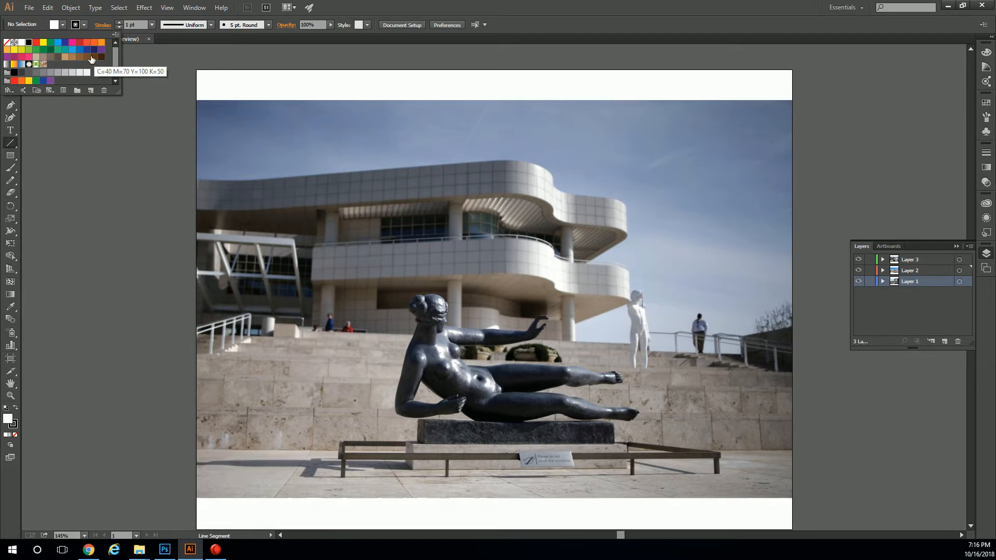
left_click(91, 90)
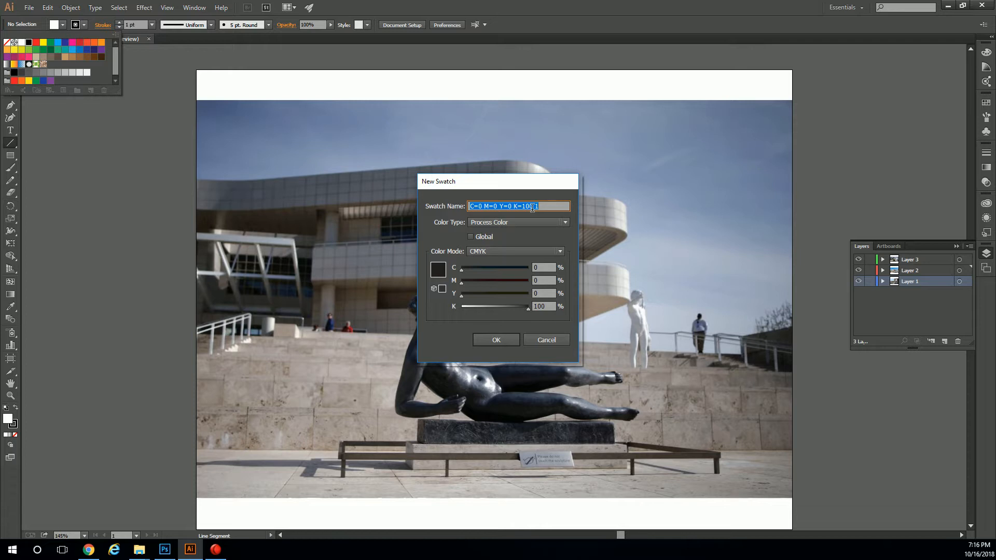
left_click(542, 337)
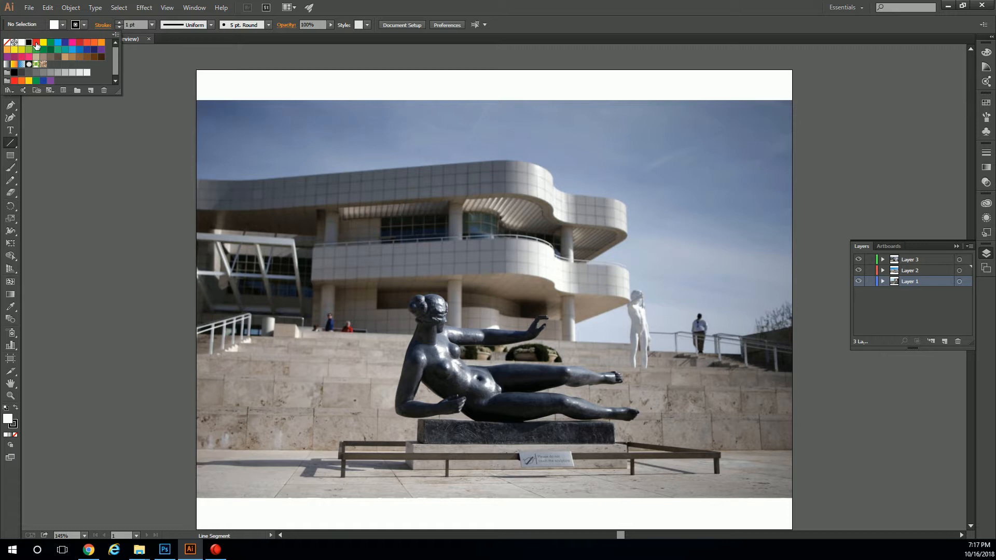
left_click(36, 43)
left_click(28, 42)
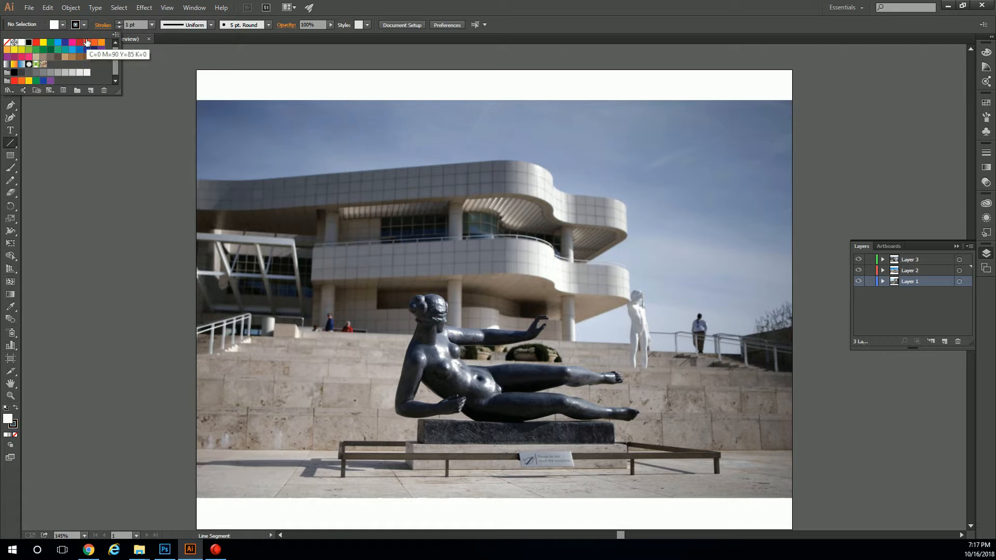
left_click(804, 8)
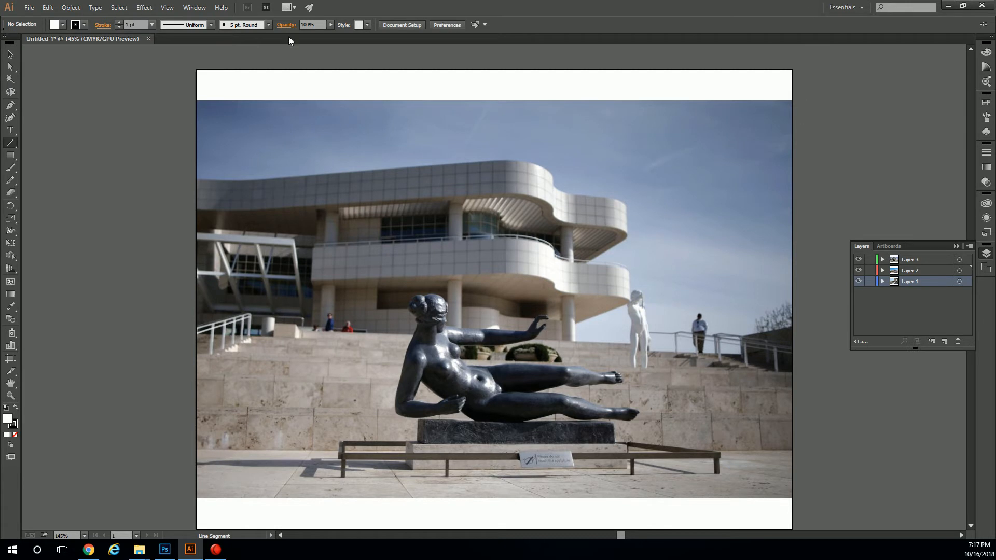
Set the stroke colour to white for drawing with the Line Segment tool.
left_click(83, 25)
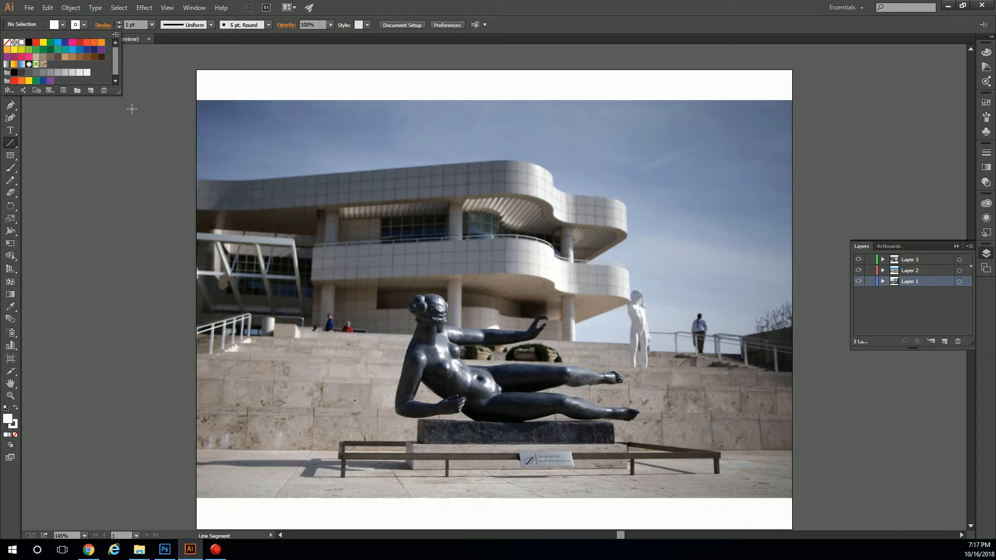
left_click(444, 3)
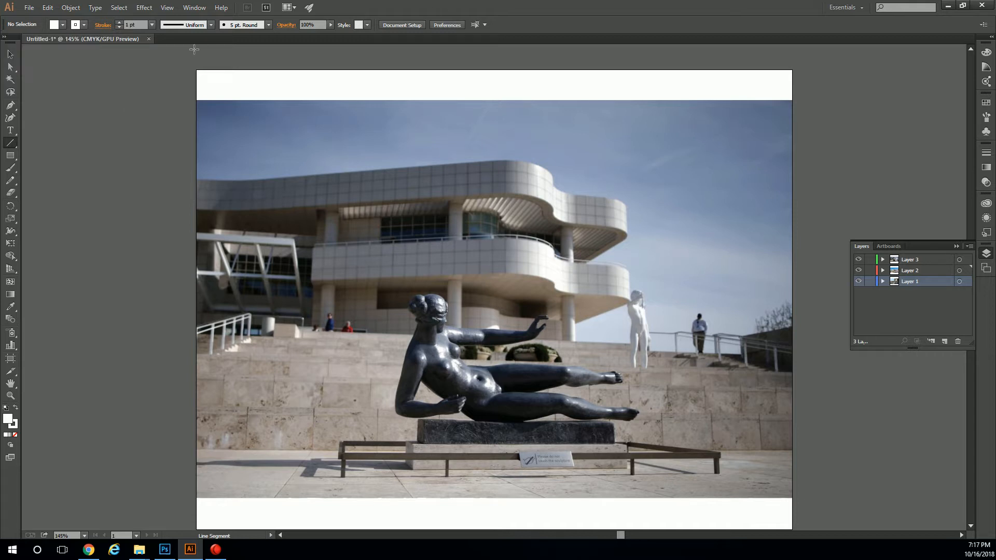
left_click(11, 144)
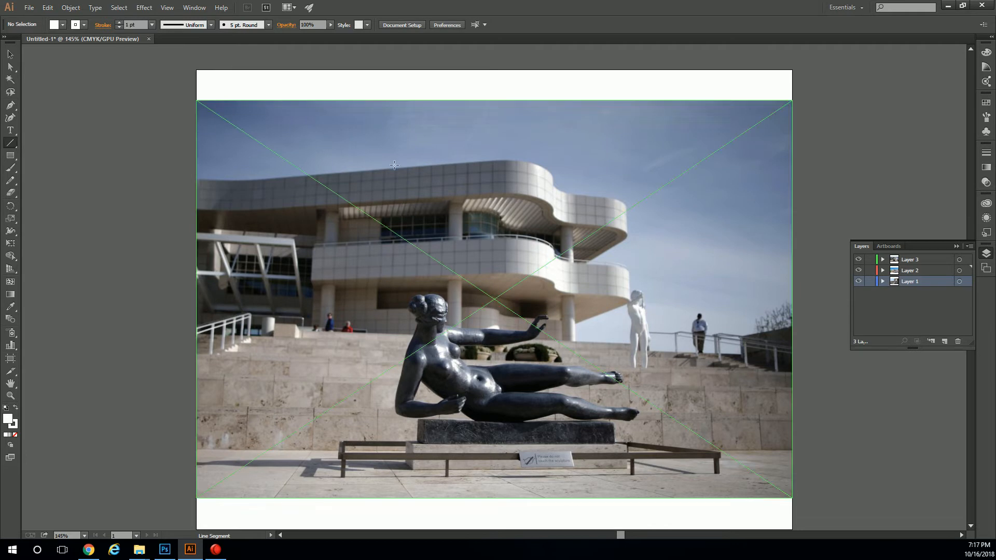
Make Layer 2 the active layer and hide Layer 3 and Layer 1.
left_click(910, 271)
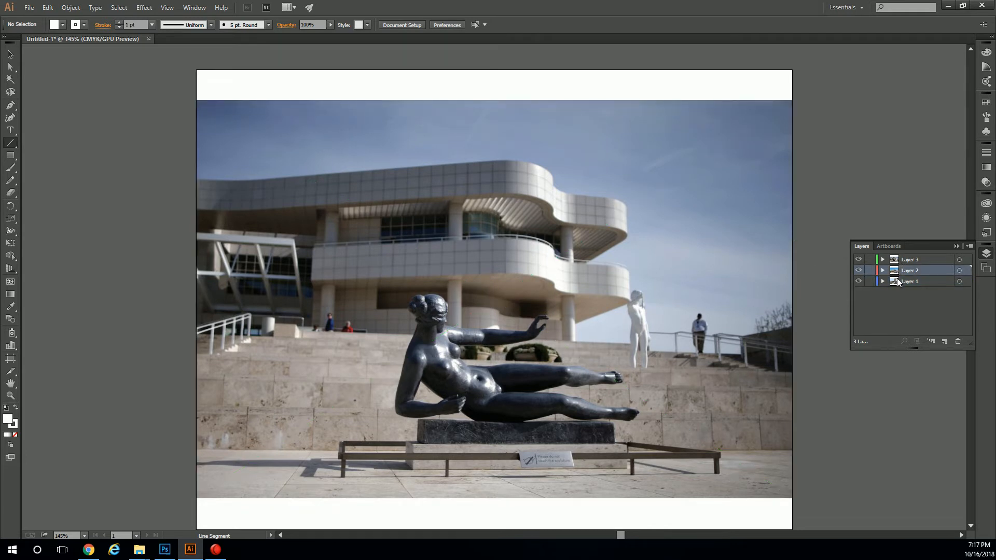
left_click(859, 260)
left_click(859, 282)
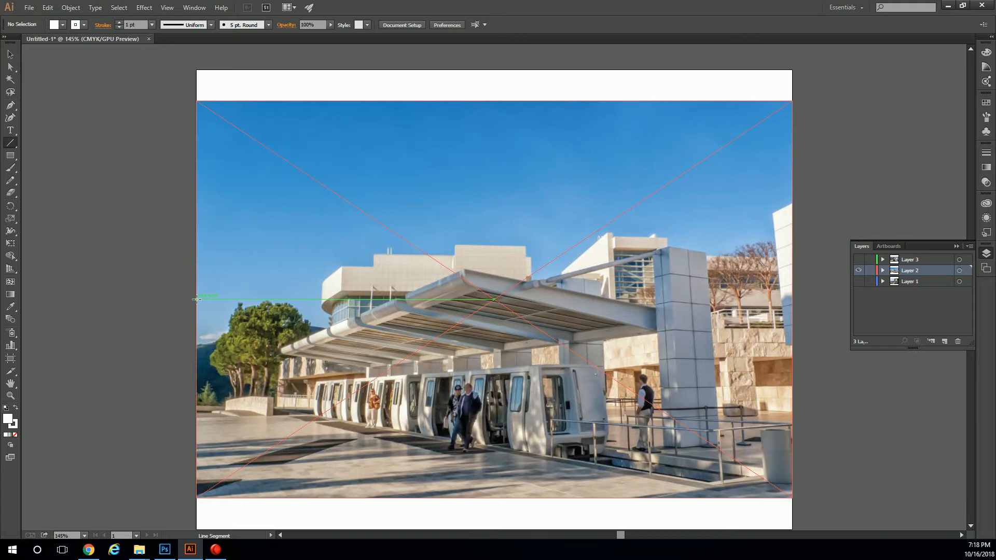
Draw a horizontal line about 11 in long across the middle of the tram station photo on Layer 2 and deselect it.
left_click_drag(196, 299, 793, 299)
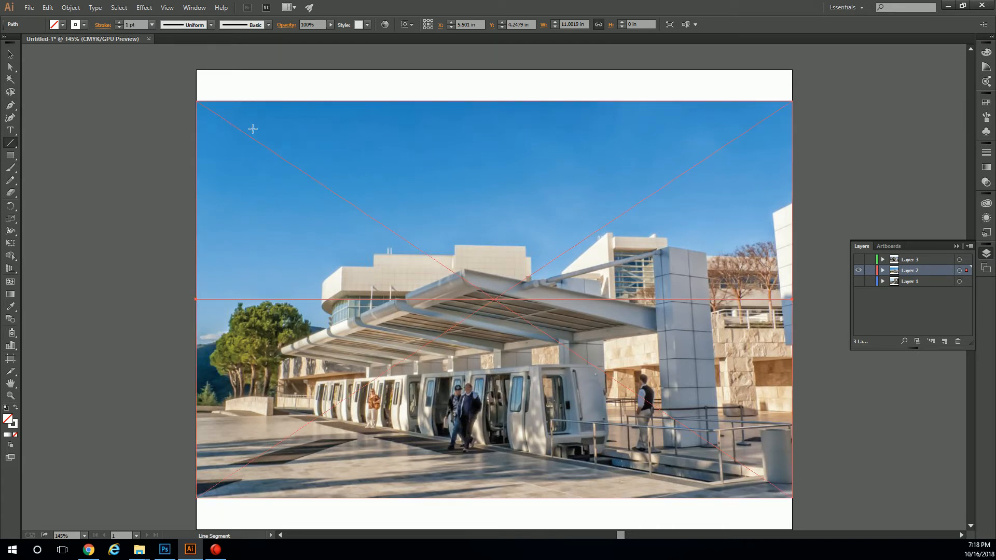
key("v")
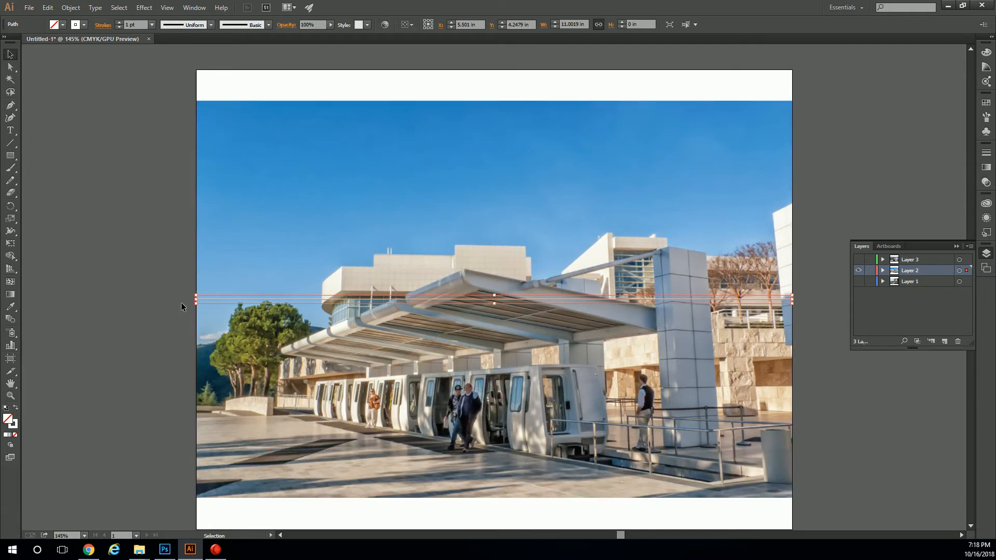
left_click(123, 210)
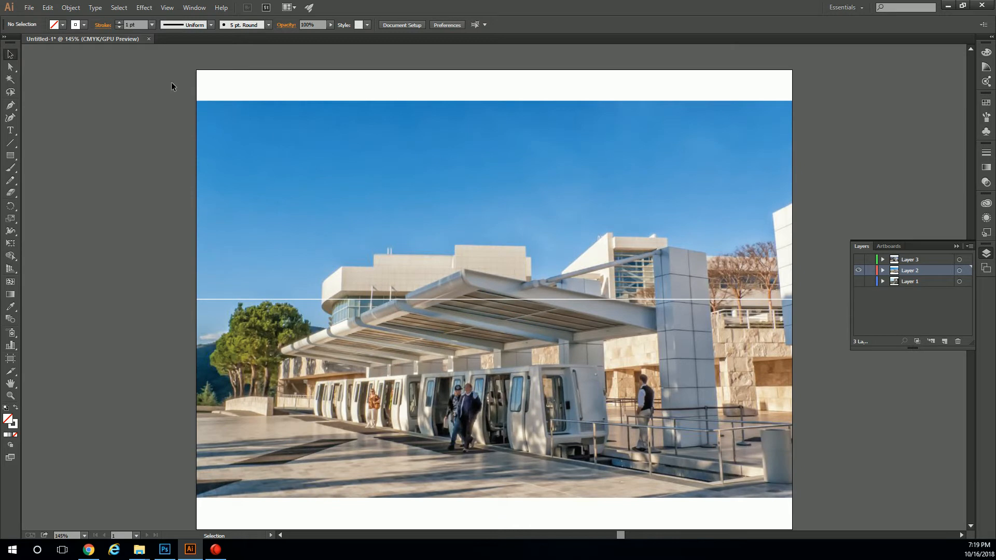
Show the rulers and place horizontal guides along the upper and lower edges of the tram station photo.
left_click(167, 8)
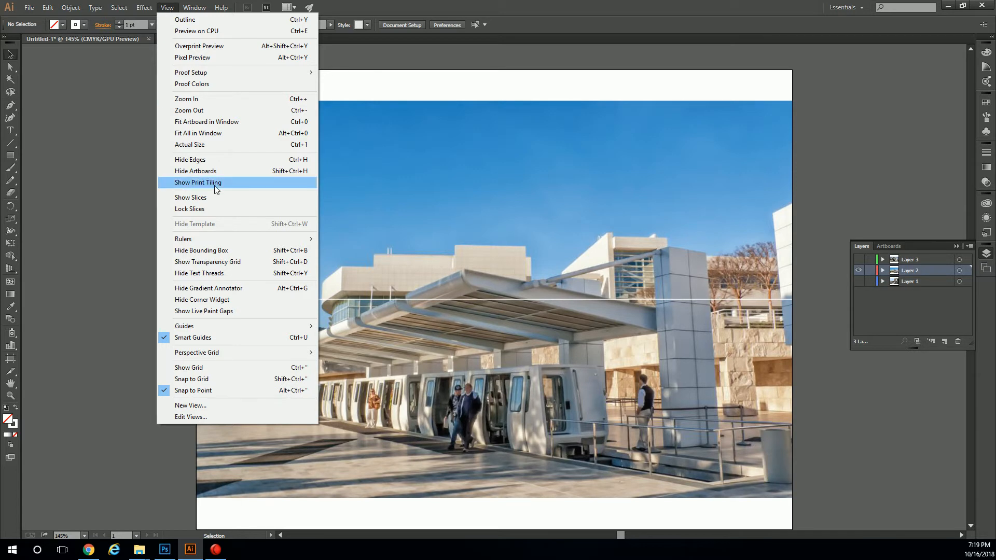
mouse_move(262, 239)
left_click(337, 240)
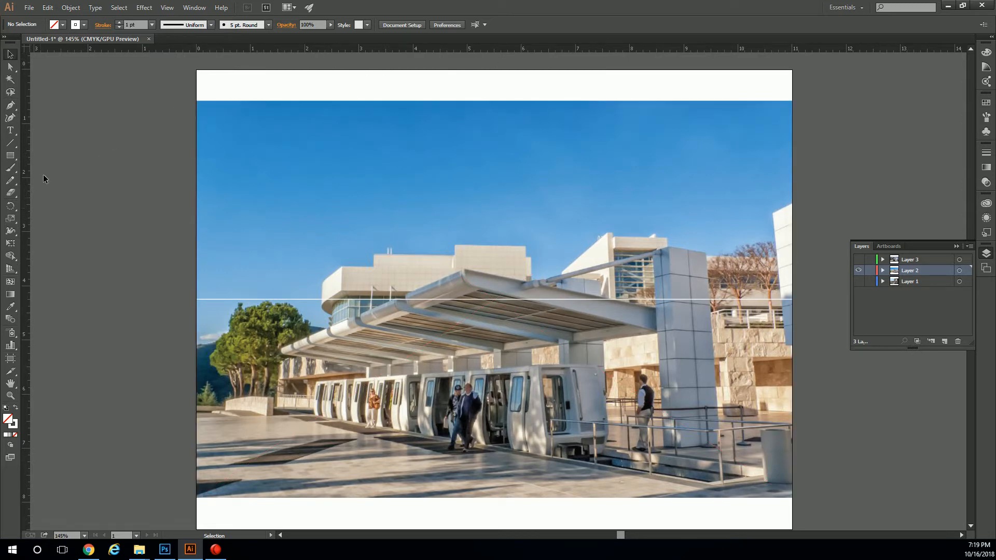
scroll(153, 201, "down", 1)
scroll(153, 200, "up", 1)
left_click_drag(175, 50, 174, 102)
left_click_drag(145, 51, 146, 495)
scroll(129, 432, "down", 1)
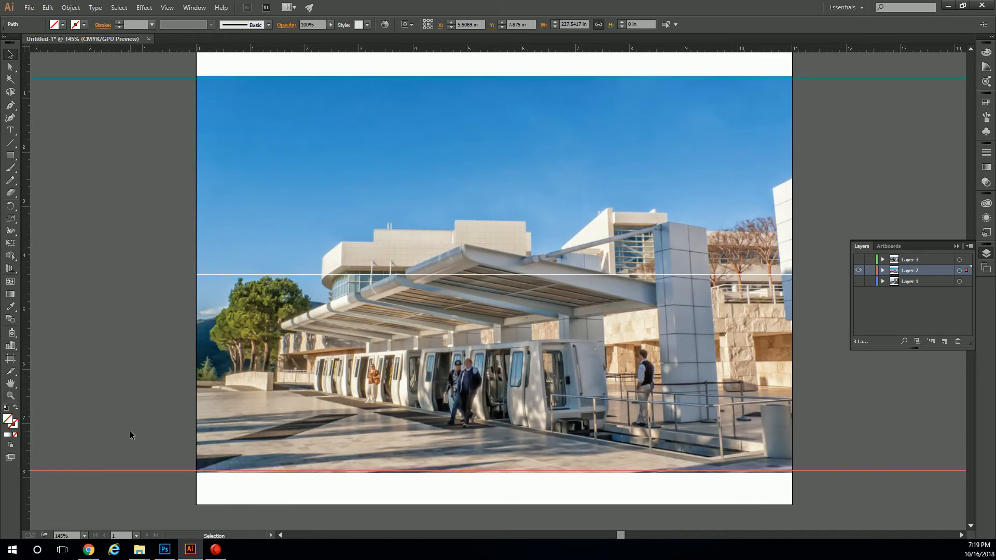
scroll(130, 430, "up", 2)
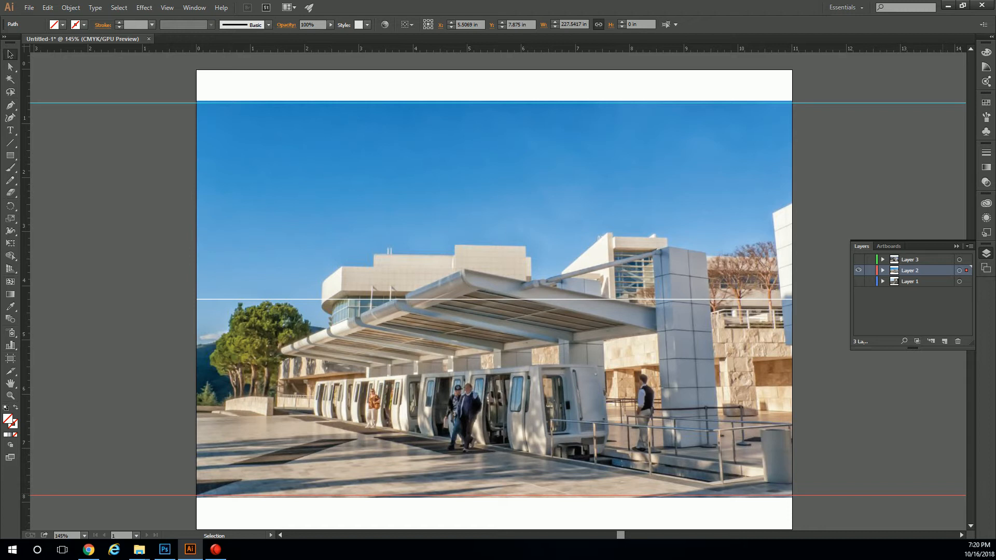
Add two more horizontal guides at about 3 in and 5.4 in to split the photo into three rows.
left_click(841, 486)
left_click(777, 445)
left_click(220, 99)
left_click_drag(42, 48, 65, 156)
left_click_drag(70, 204, 76, 232)
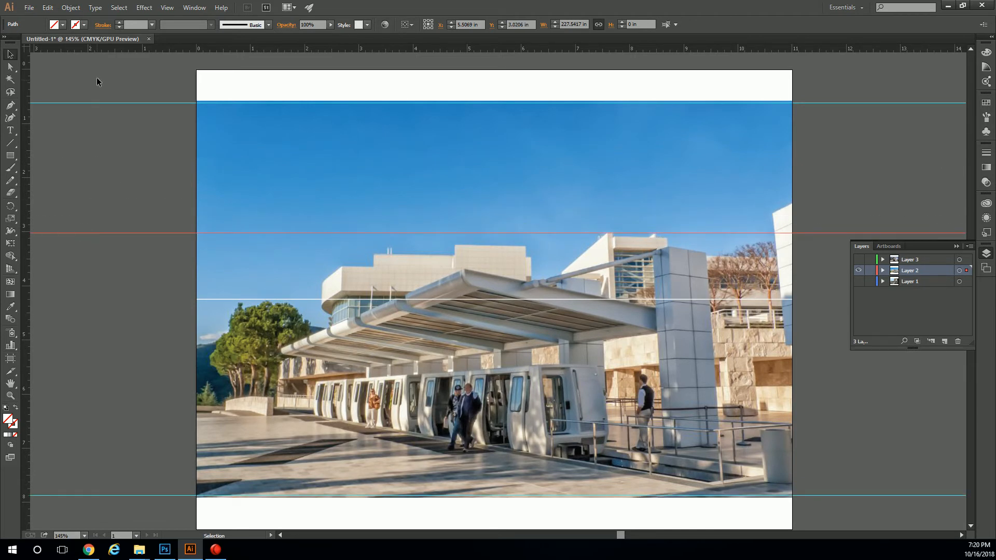
left_click_drag(99, 48, 88, 362)
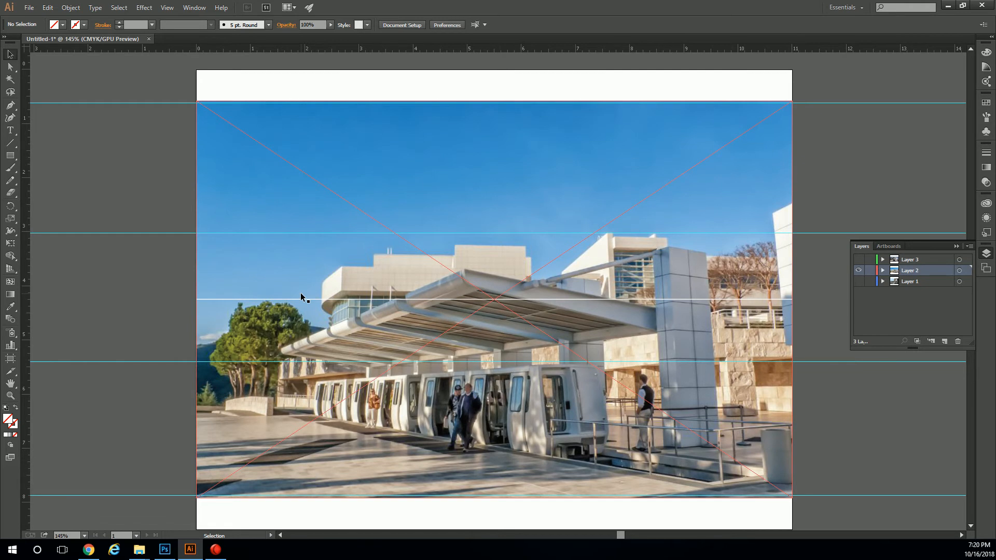
Delete the white horizontal line across the middle of the photo.
left_click(292, 234)
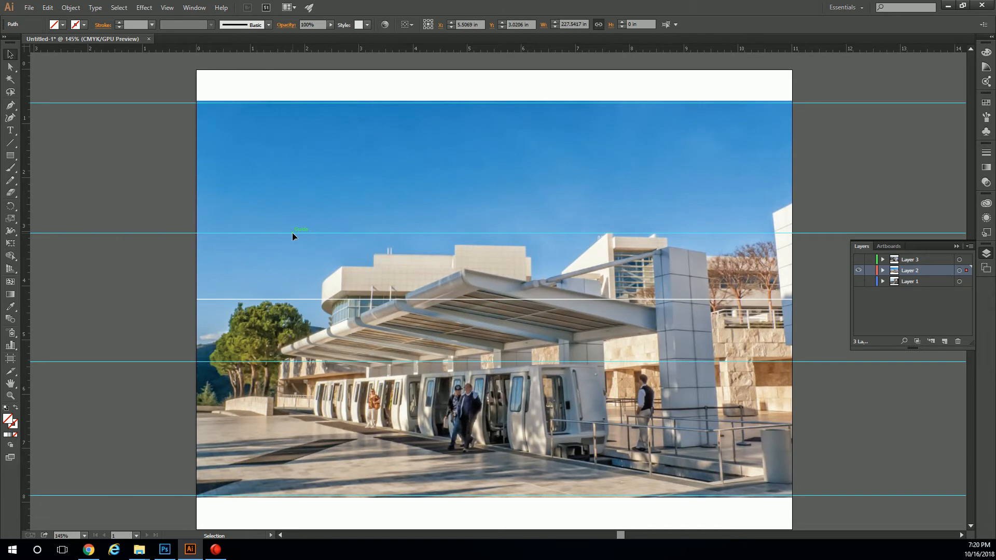
left_click(215, 300)
left_click_drag(221, 297, 223, 250)
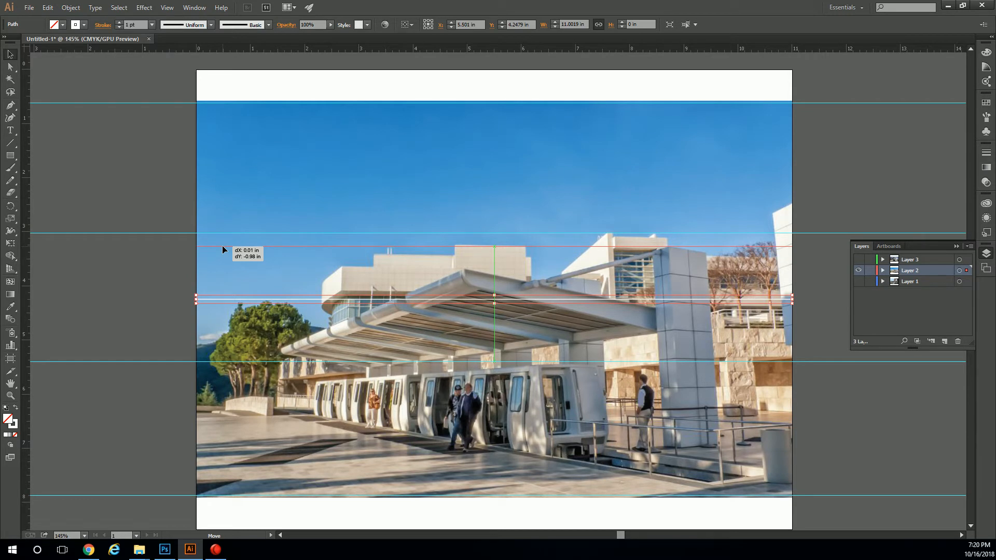
left_click_drag(223, 247, 223, 253)
key("Delete")
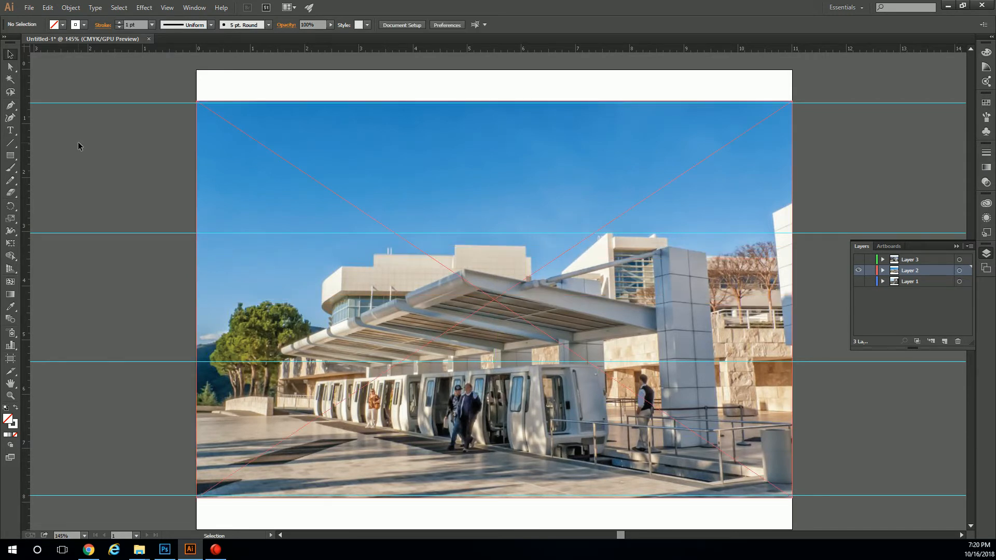
Draw two white 11 in horizontal lines across the photo along the two inner guides with the Line Segment tool.
left_click(10, 144)
left_click_drag(196, 233, 792, 233)
left_click_drag(198, 362, 792, 362)
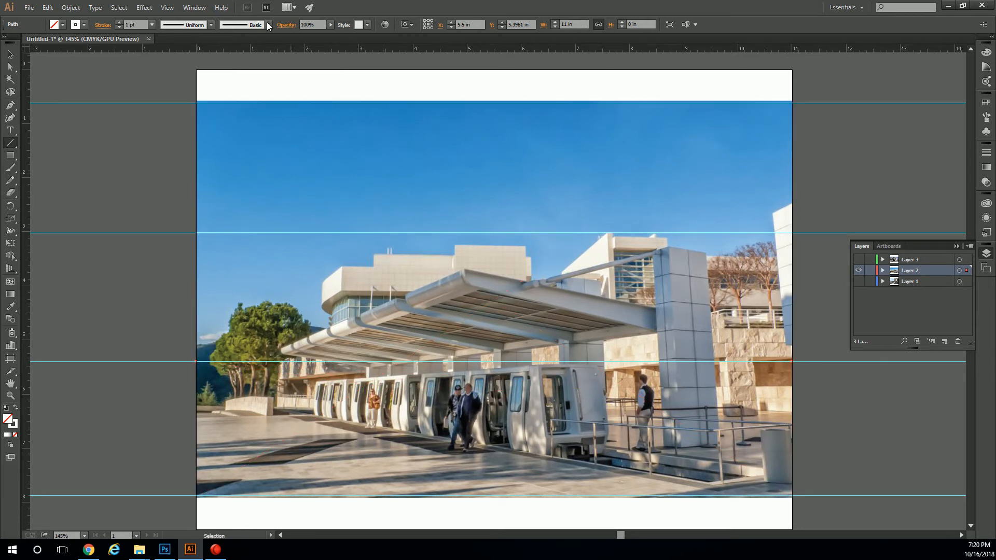
Convert the lower white line into a guide and clear the selection.
left_click(167, 8)
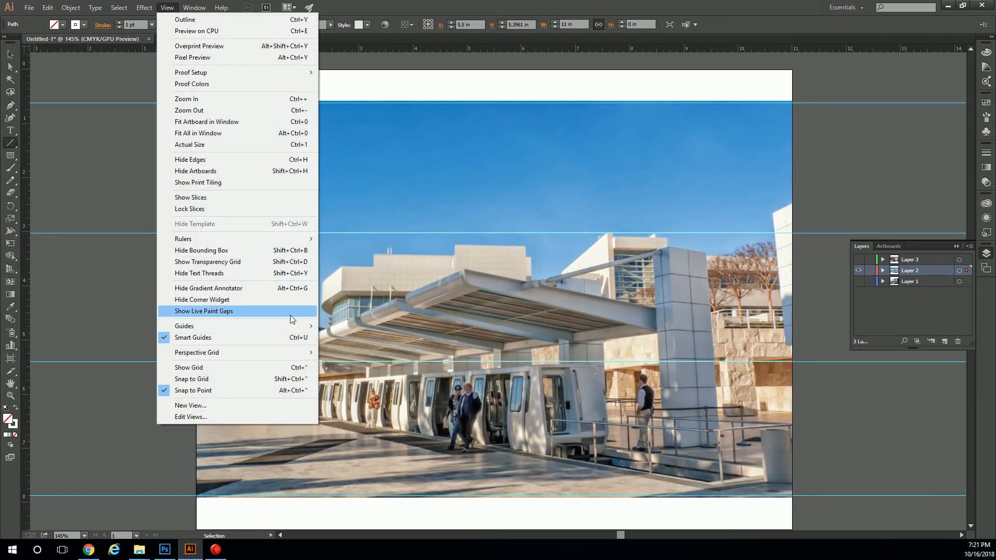
mouse_move(306, 330)
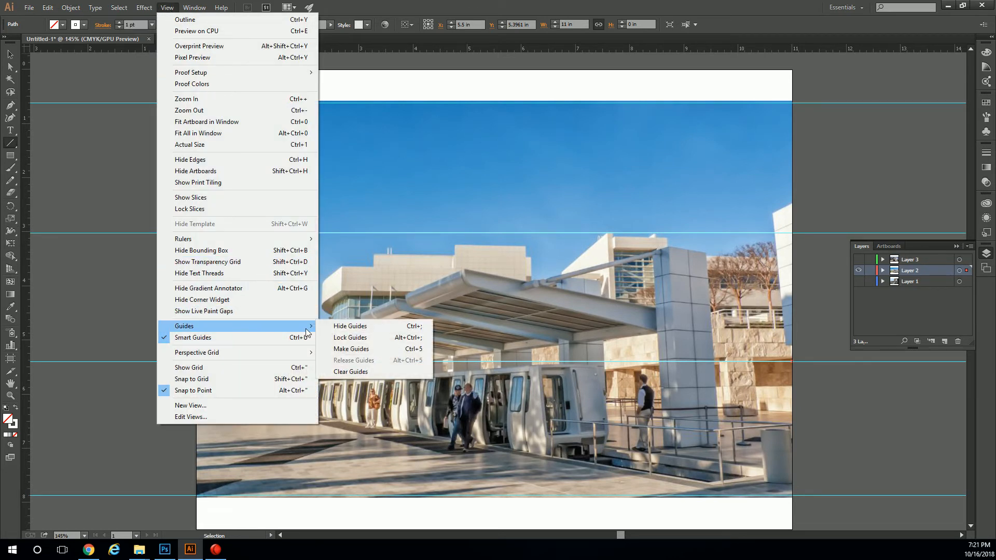
left_click(362, 350)
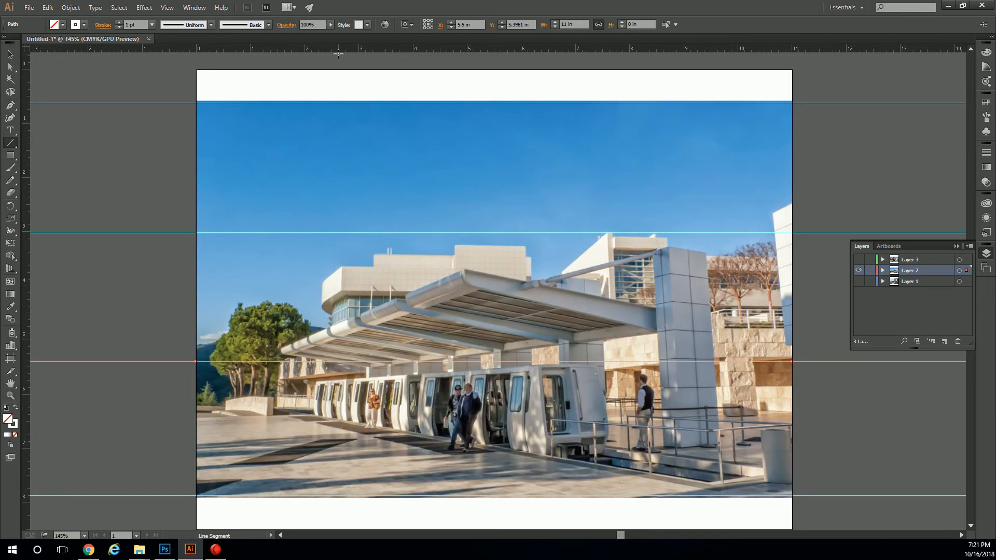
left_click(11, 54)
left_click(167, 7)
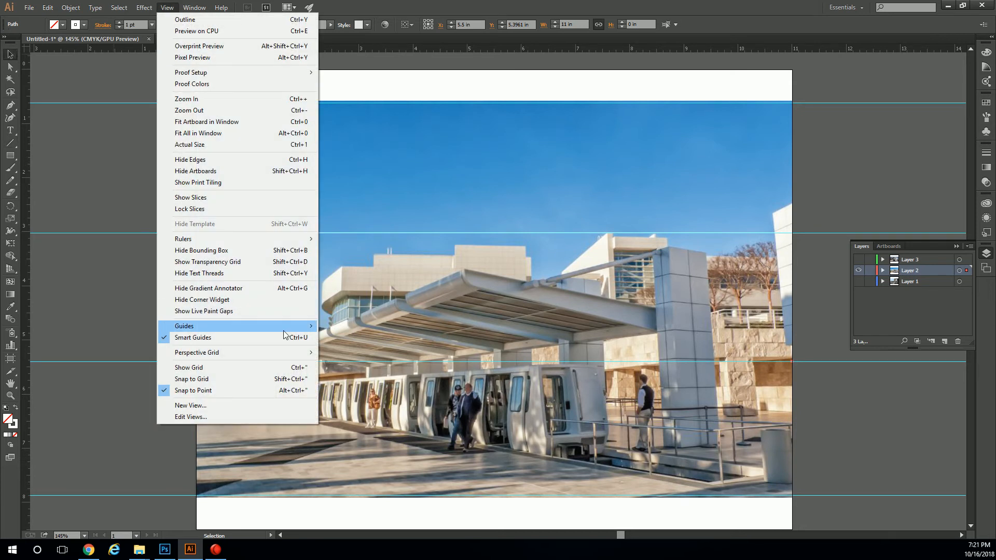
mouse_move(284, 335)
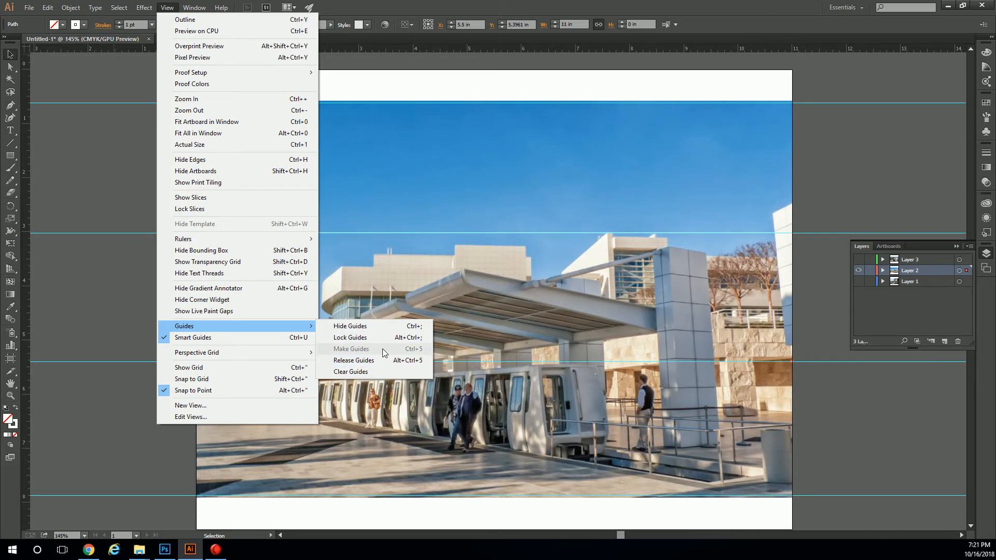
left_click(431, 201)
left_click(371, 85)
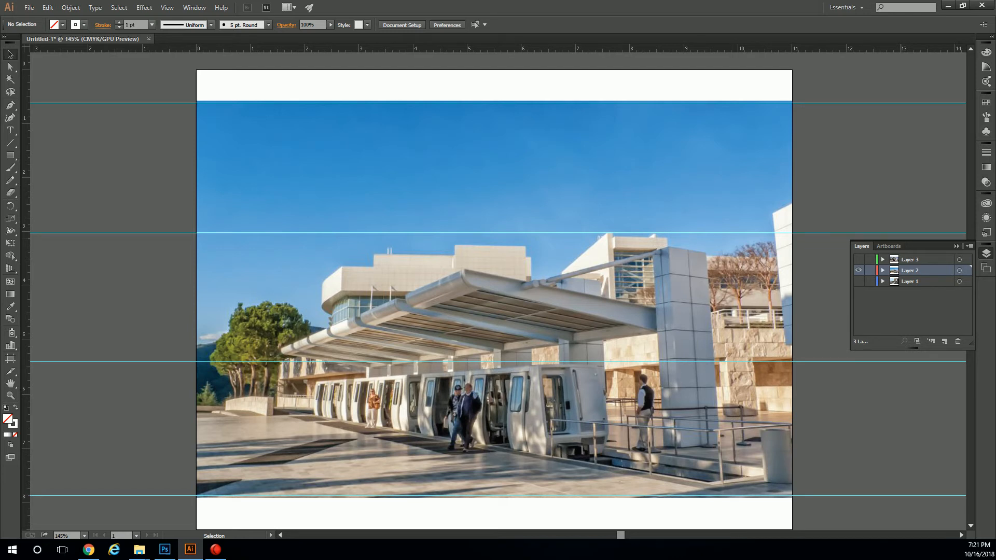
Place two vertical guides at about 3.6 in and 7.4 in to split the photo into three columns.
left_click_drag(26, 156, 393, 147)
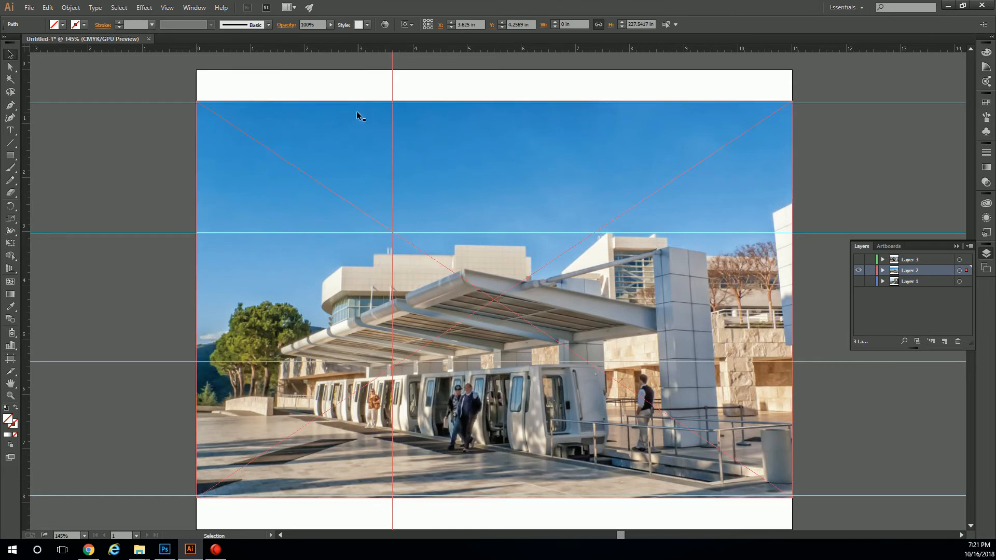
left_click_drag(31, 142, 595, 157)
left_click(156, 141)
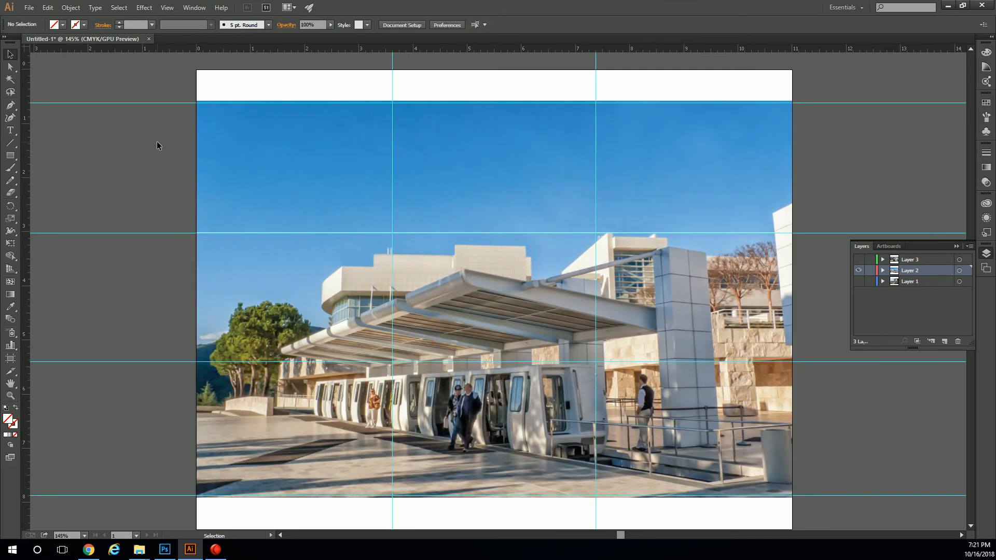
Draw two vertical lines about 7.33 in long down the photo along the vertical guides and deselect them.
left_click(10, 143)
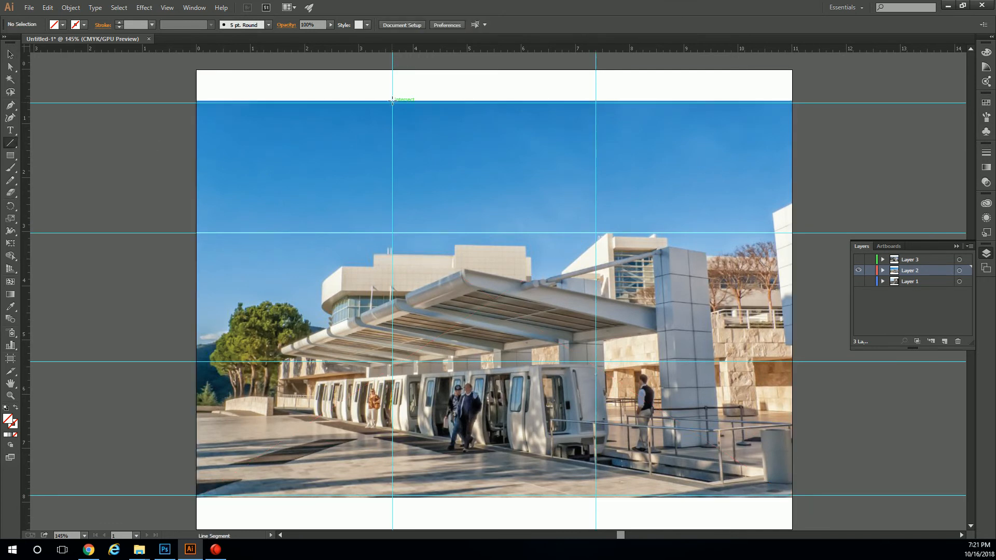
left_click_drag(392, 102, 392, 498)
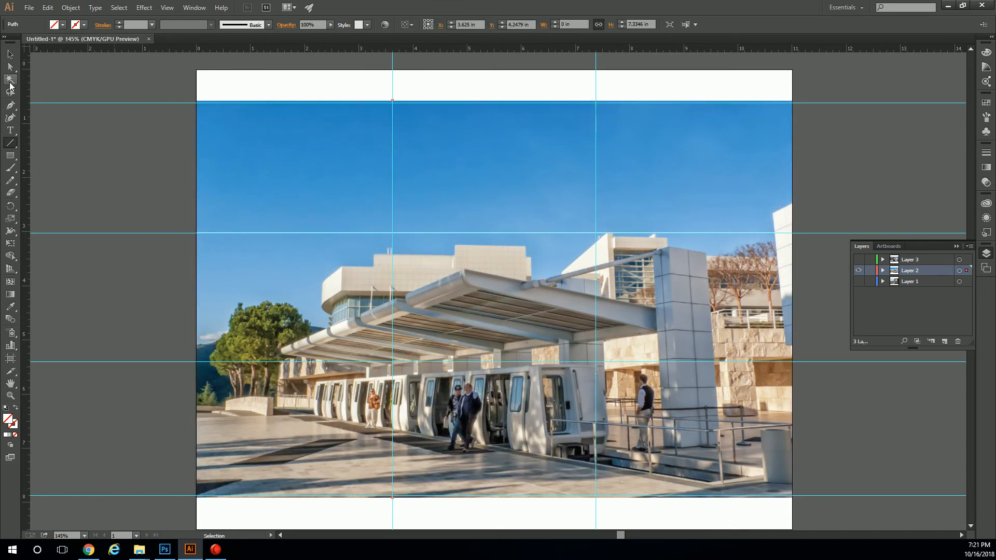
left_click_drag(597, 102, 595, 499)
left_click(9, 54)
left_click(139, 95)
Hide the guides to check the drawn lines on the photo.
left_click(167, 7)
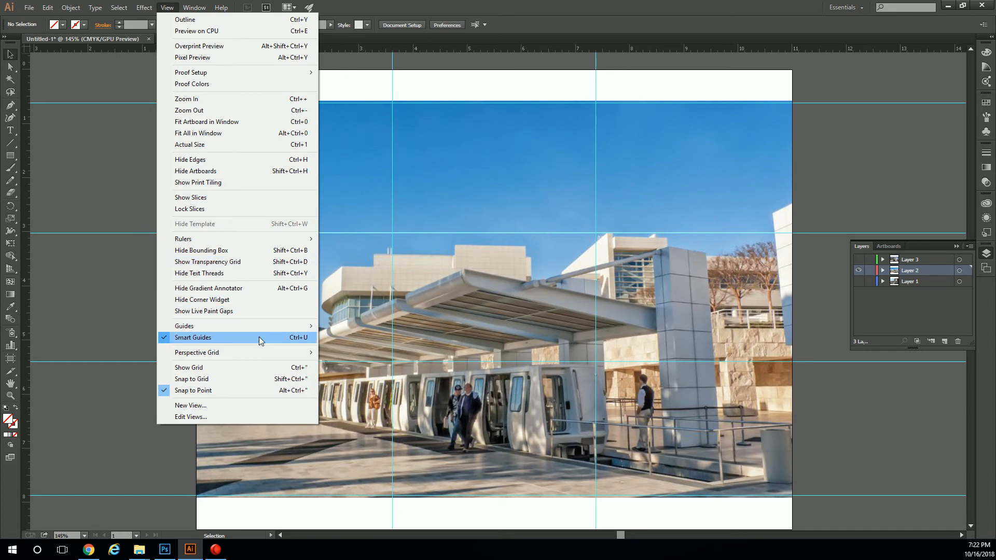
mouse_move(269, 325)
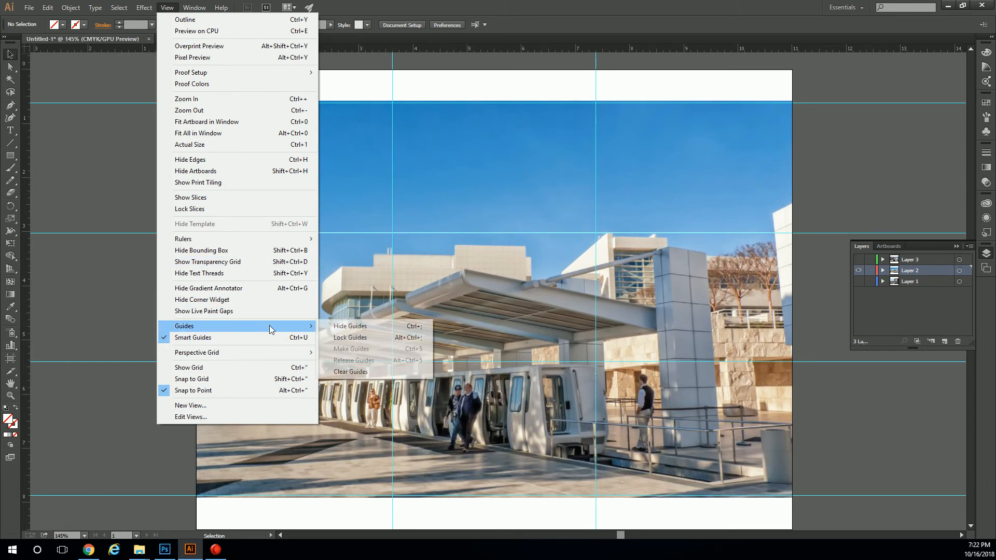
left_click(355, 327)
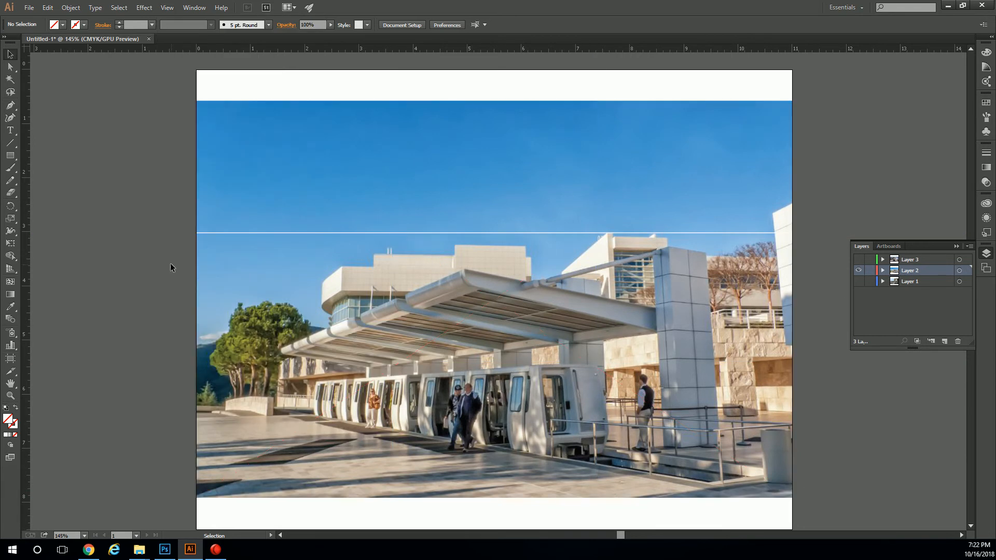
Undo the drawing of the second vertical line and redo it.
key("ctrl+z")
key("ctrl+z")
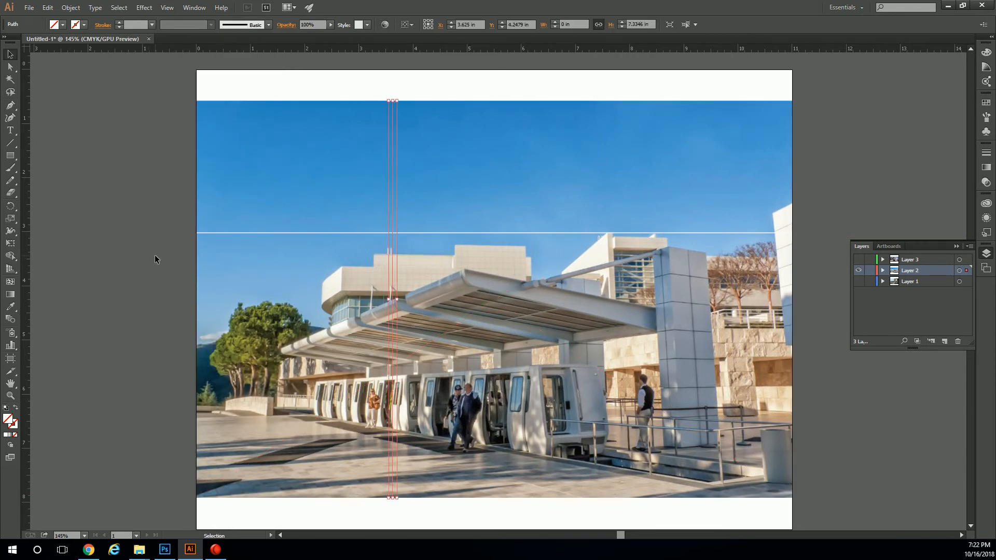
left_click(161, 253)
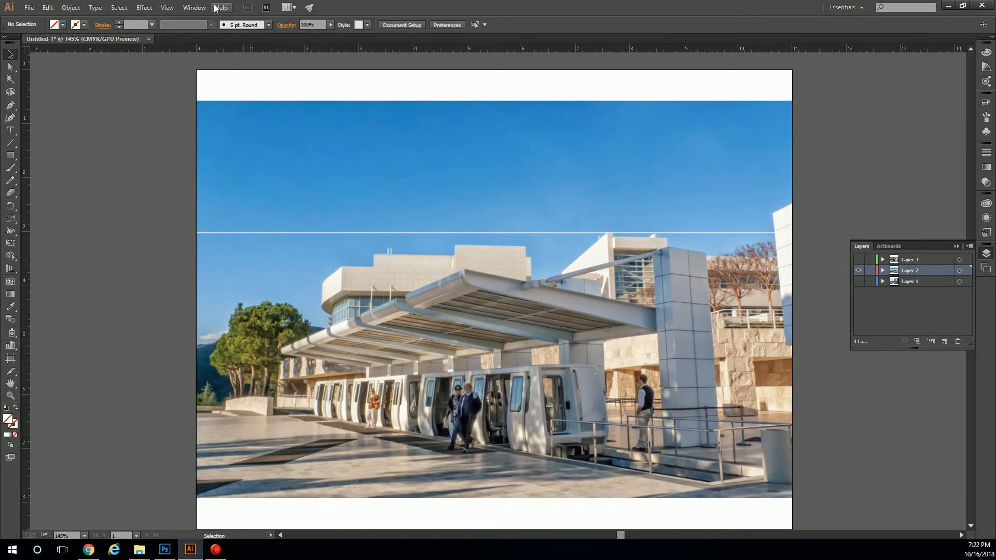
left_click(167, 8)
left_click(168, 9)
left_click(48, 8)
left_click(83, 30)
left_click(54, 11)
left_click(61, 31)
left_click(49, 11)
left_click(48, 11)
Show the guides again and deselect the second vertical line.
left_click(167, 8)
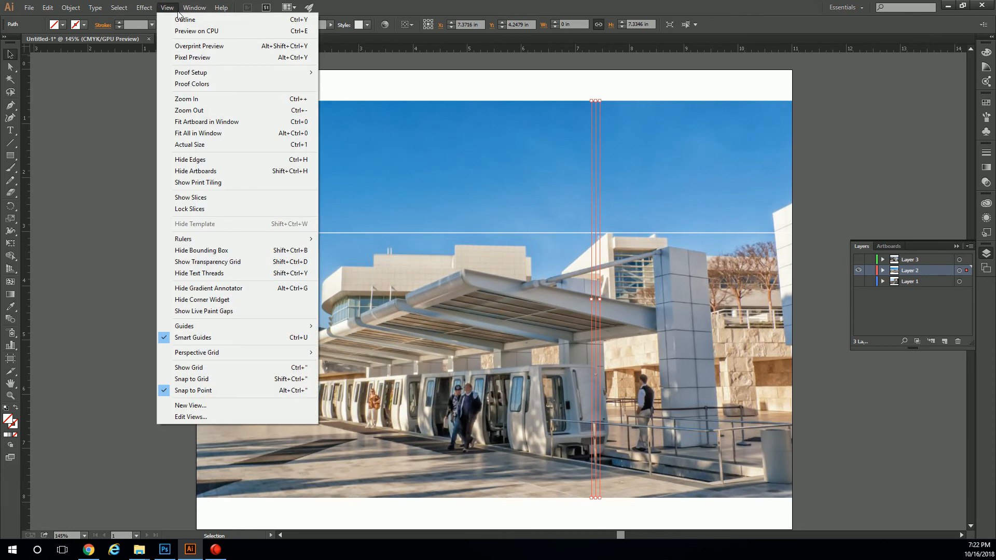
mouse_move(281, 326)
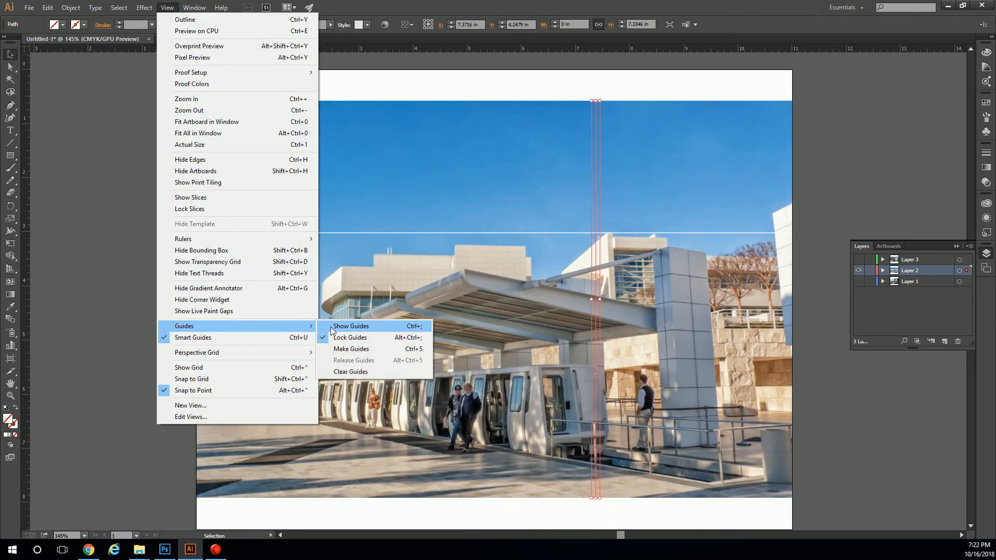
left_click(358, 328)
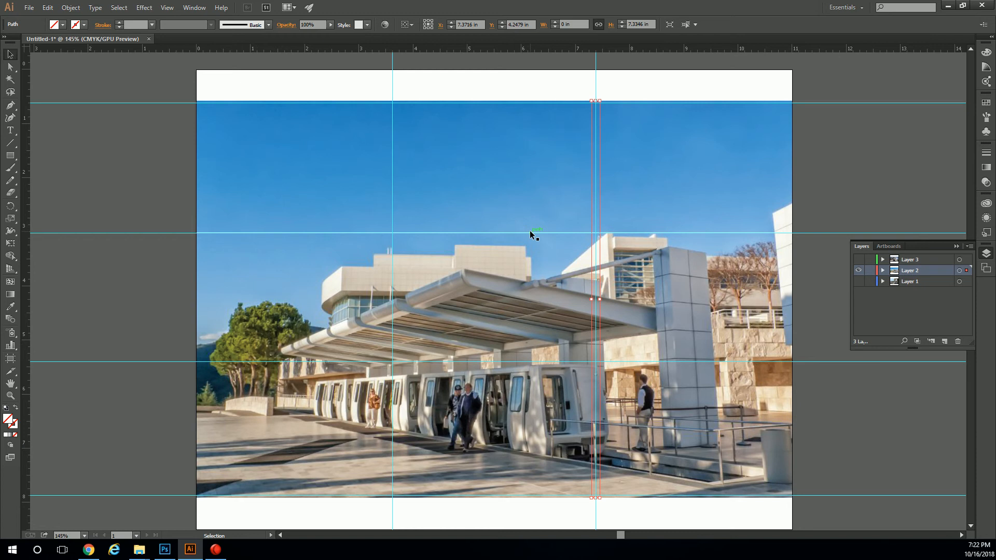
left_click(596, 64)
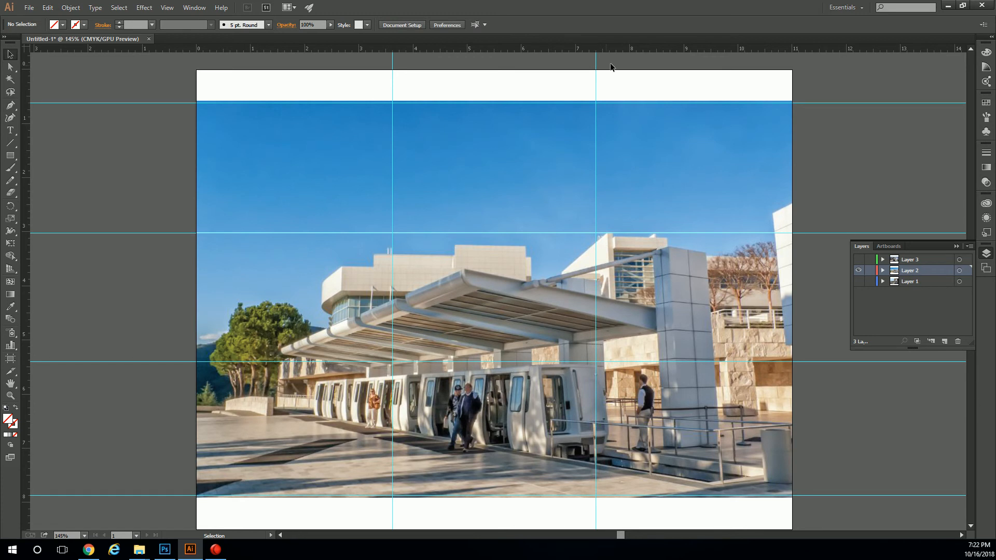
Unlock the guides and select the two vertical guides above the artboard.
scroll(545, 238, "down", 1)
scroll(550, 207, "up", 1)
scroll(546, 121, "up", 3)
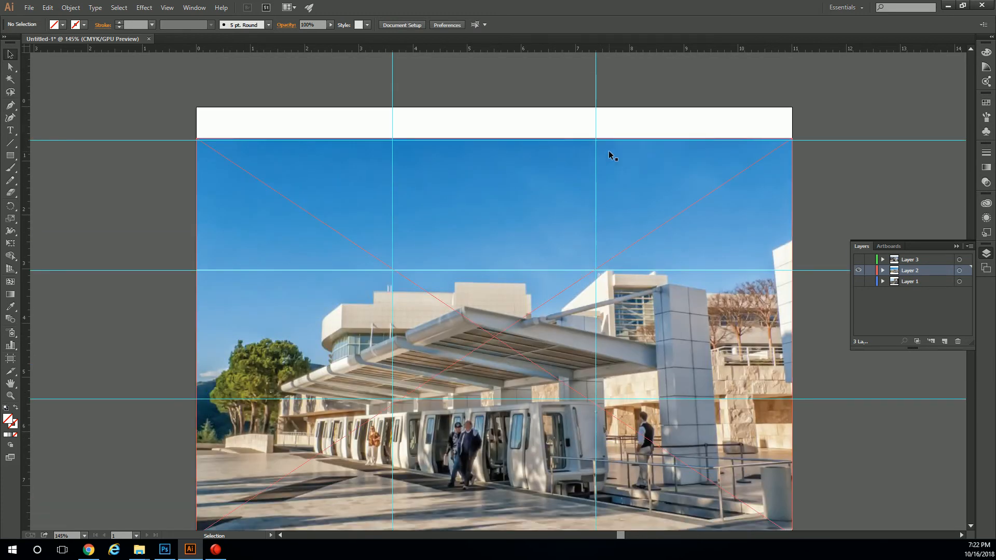
scroll(612, 154, "down", 2)
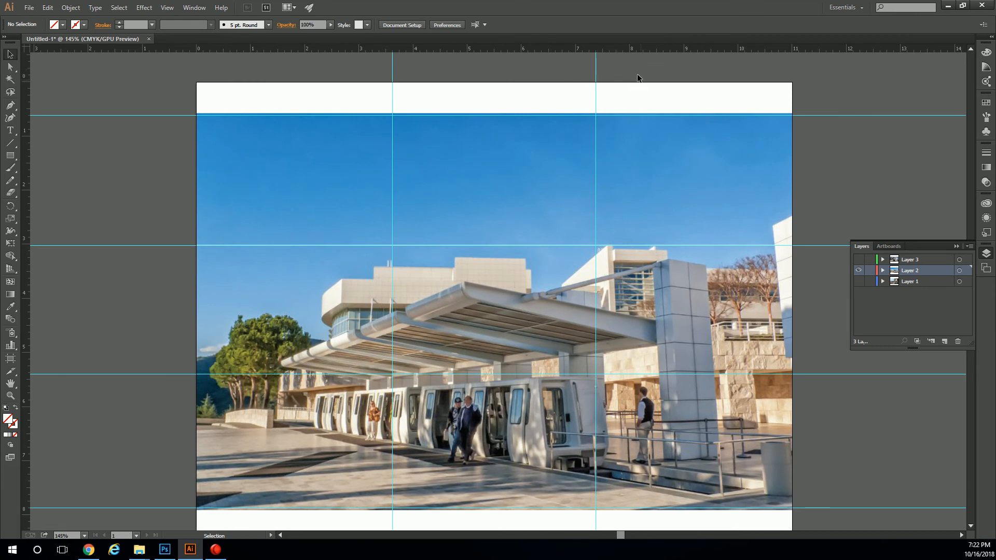
left_click_drag(849, 99, 821, 506)
right_click(831, 117)
left_click(831, 116)
right_click(831, 117)
left_click(859, 211)
right_click(817, 117)
left_click(830, 88)
left_click_drag(688, 68, 351, 62)
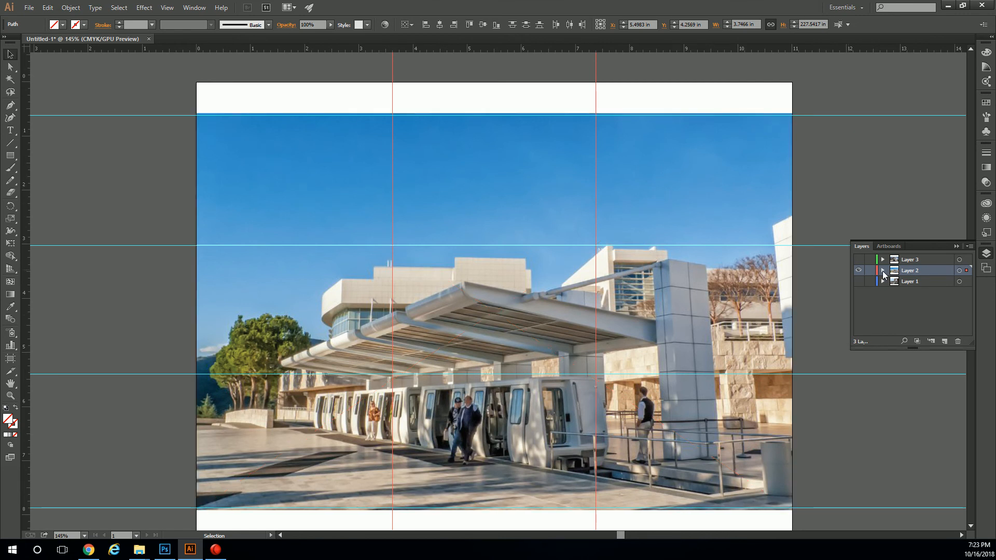
Create a new layer at the top of the layer stack, above Layer 3, and name it Guide.
left_click(942, 341)
mouse_move(907, 272)
left_mouse_down()
mouse_move(908, 302)
mouse_move(909, 257)
left_mouse_up()
double_click(912, 259)
type("Guide")
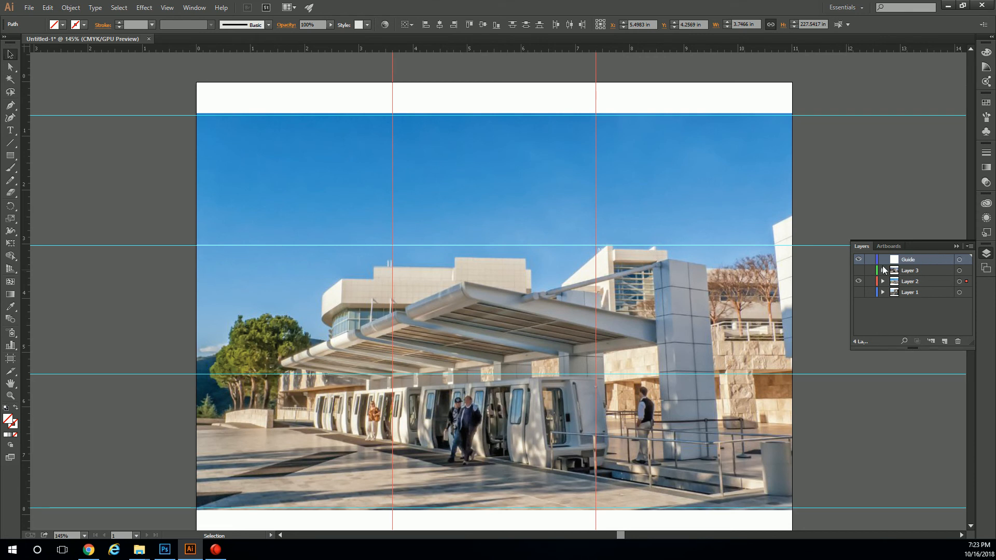
Add the four horizontal guides to the selection of the two vertical guides.
left_click(814, 520)
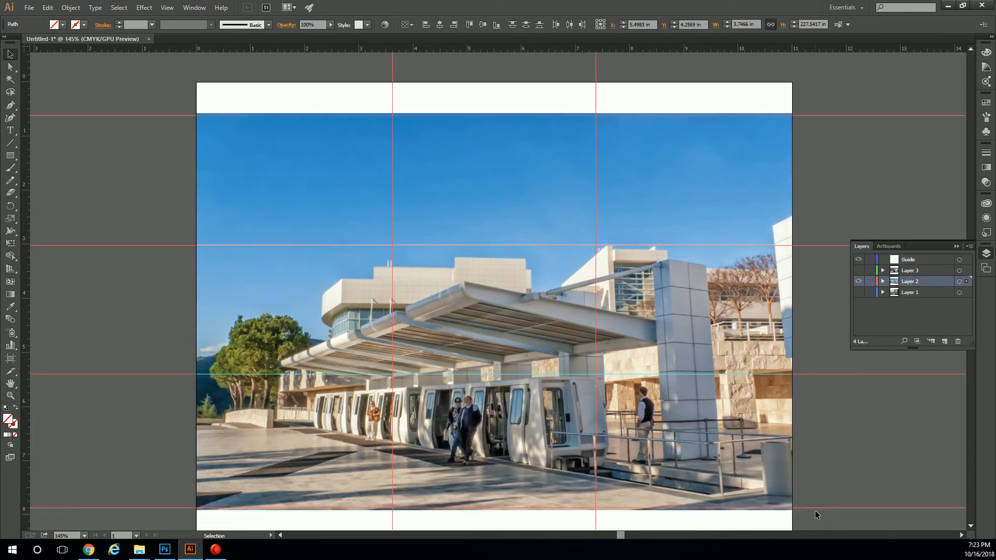
right_click(830, 245)
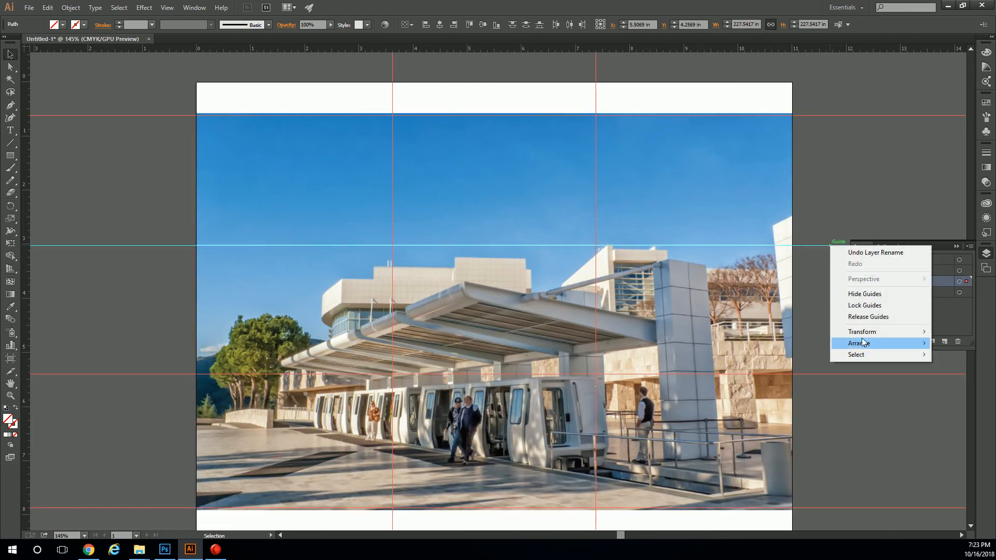
mouse_move(875, 344)
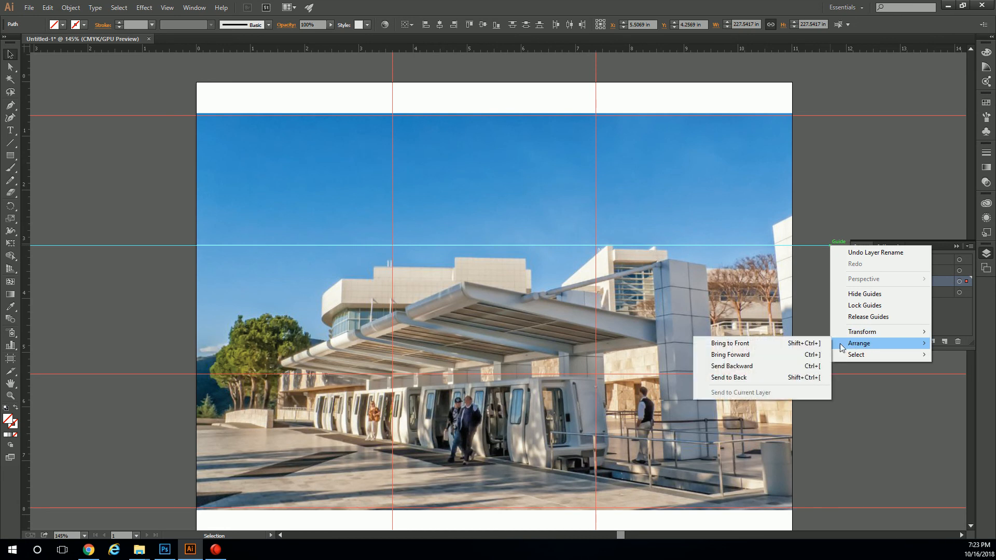
left_click(821, 247)
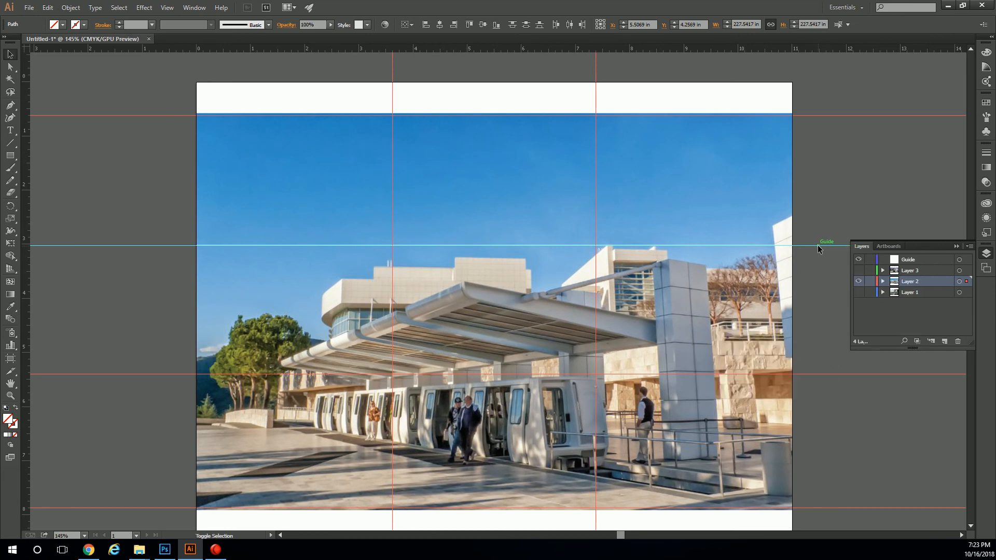
left_click(828, 268)
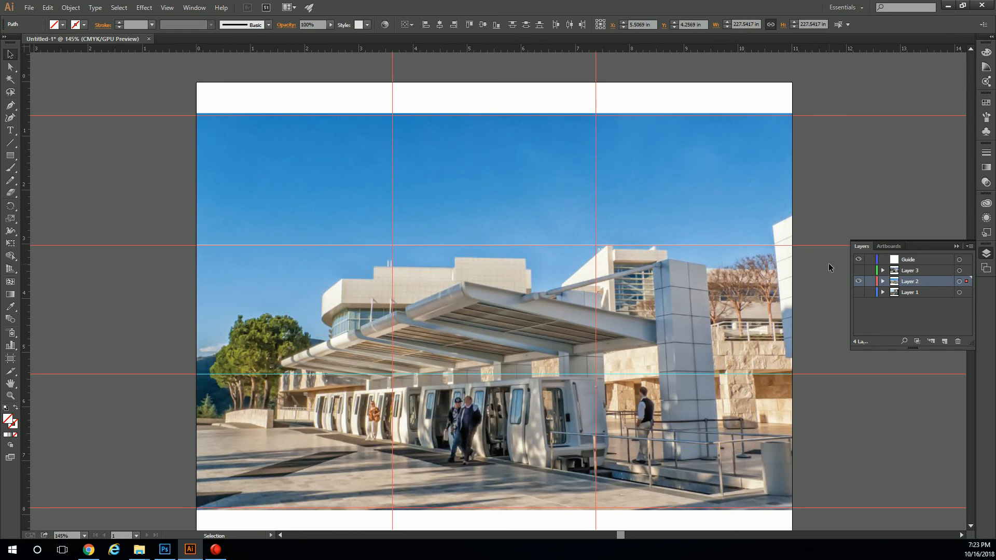
right_click(825, 377)
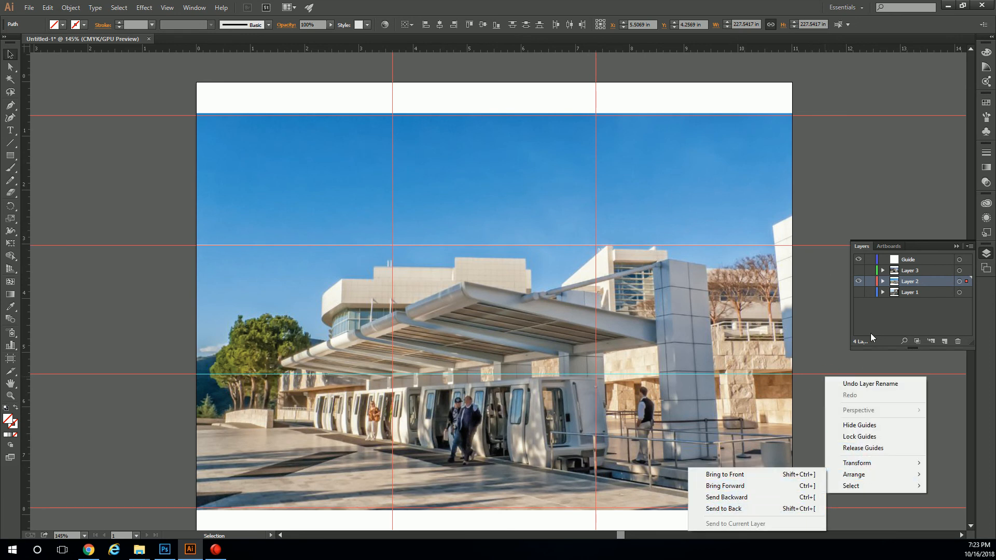
Make Guide the active layer, send all the selected guides to it, and deselect them.
left_click(904, 260)
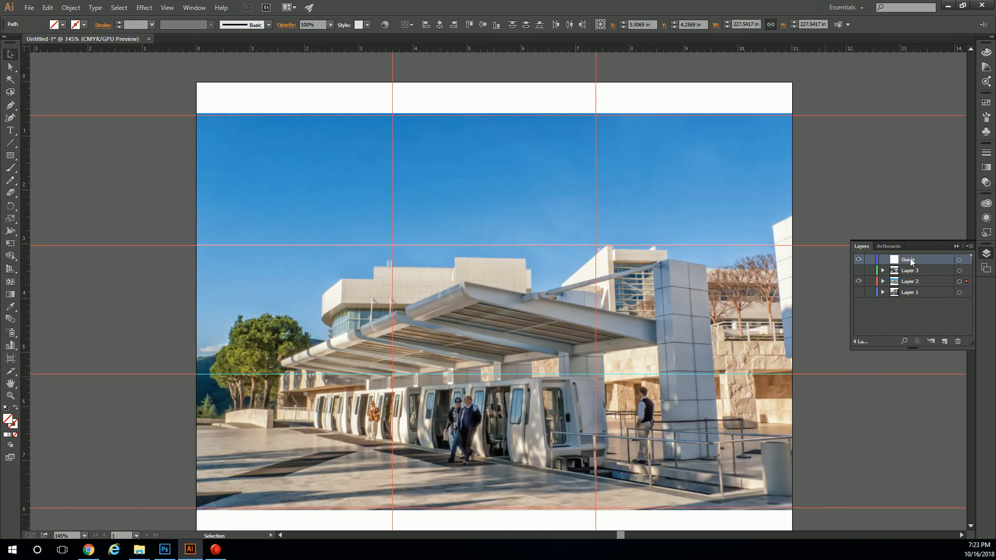
right_click(840, 247)
mouse_move(888, 343)
left_click(768, 395)
left_click(845, 192)
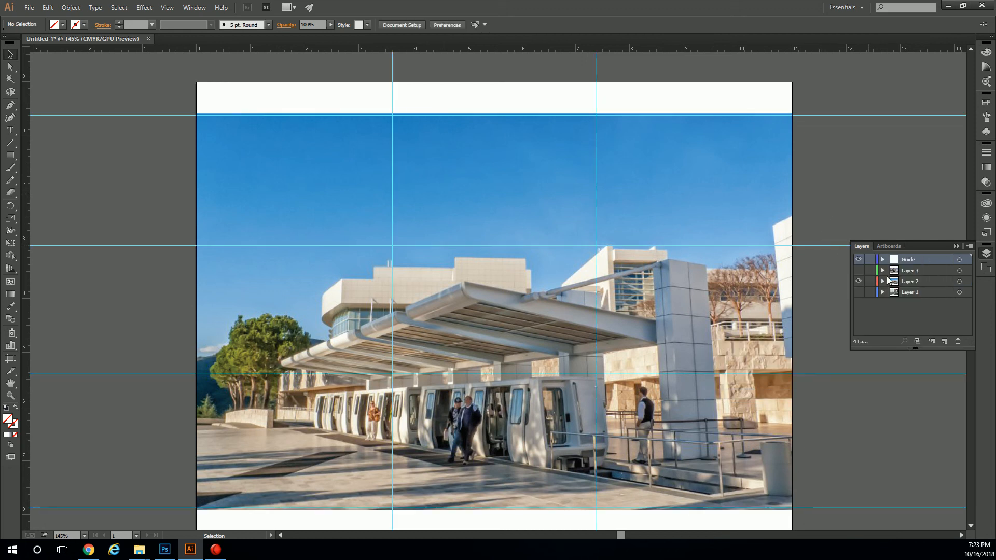
Hide the Guide layer and delete the leftover cyan horizontal line across the lower part of the photo.
left_click(859, 259)
scroll(633, 232, "down", 3)
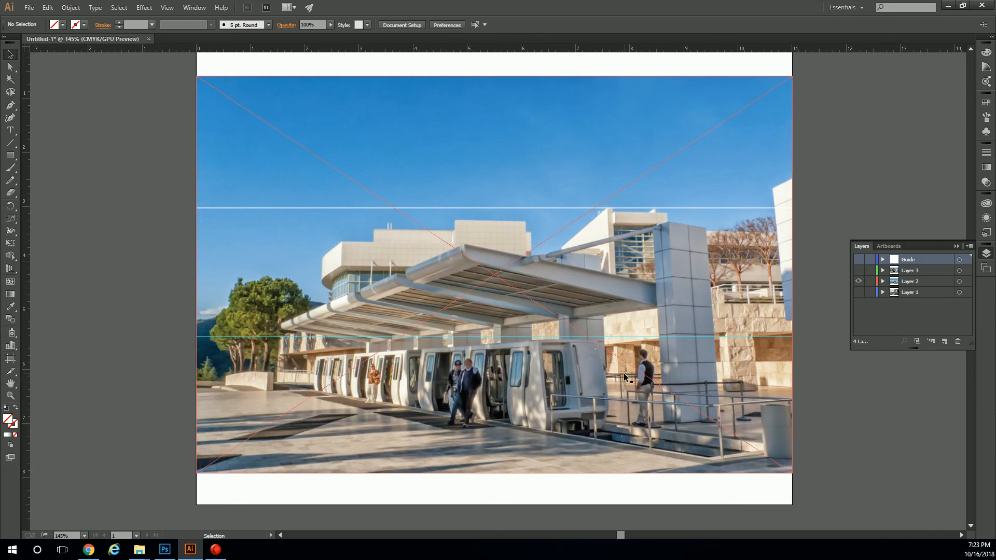
left_click(348, 337)
key("Delete")
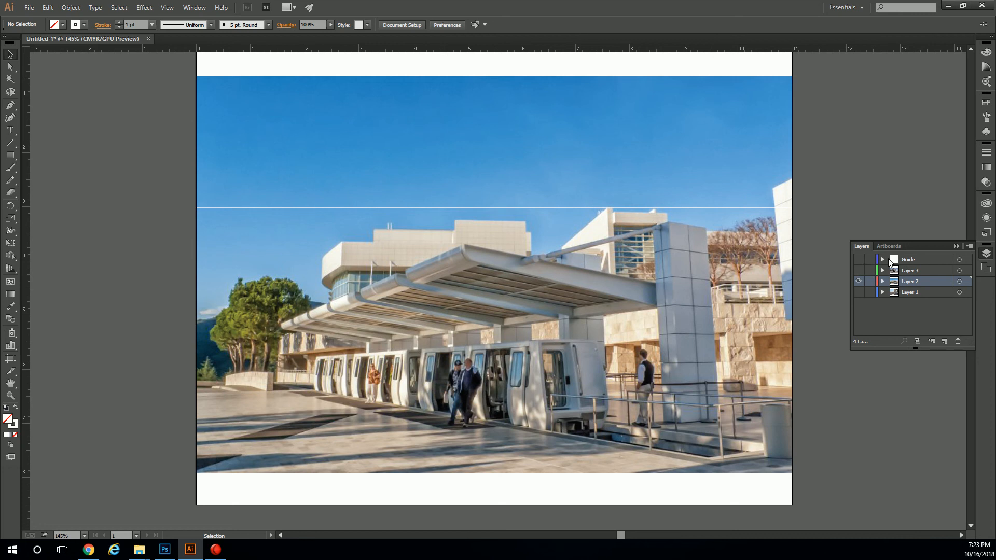
Show the Guide layer and draw lines over the photo on Layer 2 along the lower inner horizontal guide, about 11 in, and both vertical guides, about 7.33 in.
left_click(859, 261)
scroll(571, 243, "up", 1)
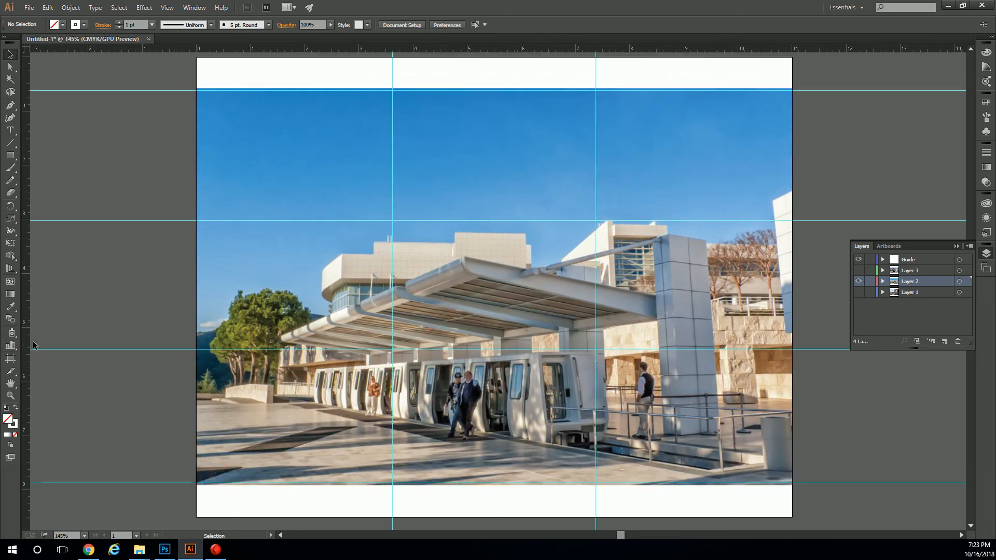
left_click(10, 143)
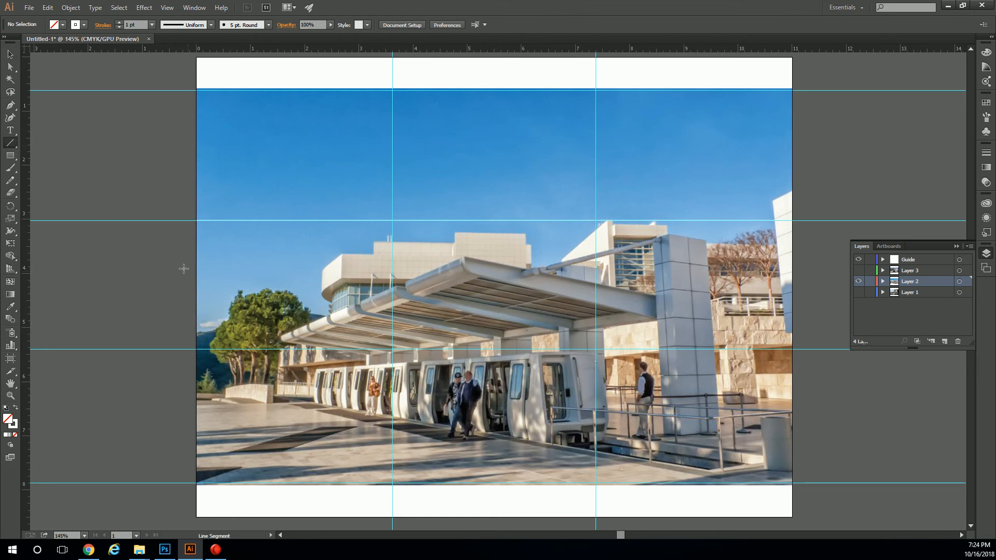
left_click_drag(196, 348, 792, 349)
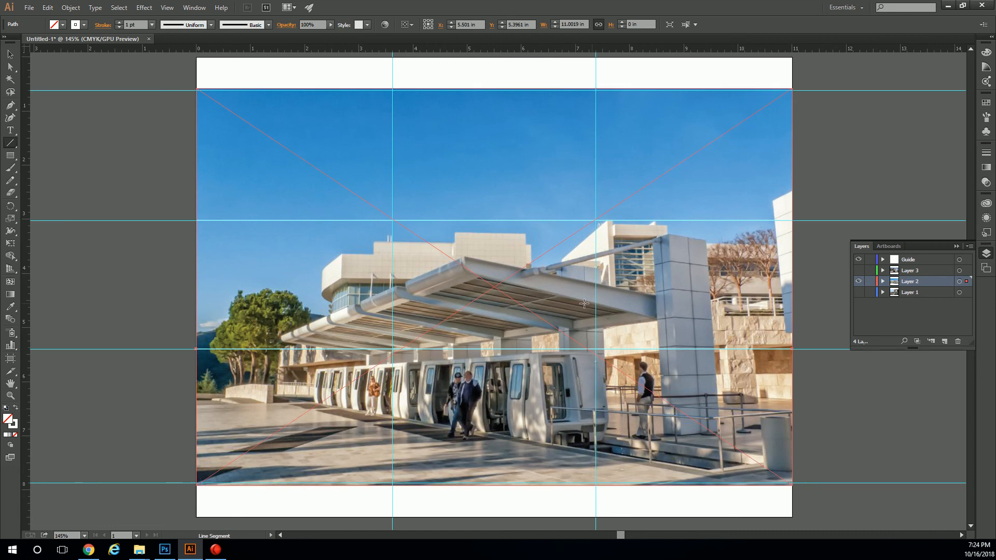
left_click_drag(393, 88, 392, 486)
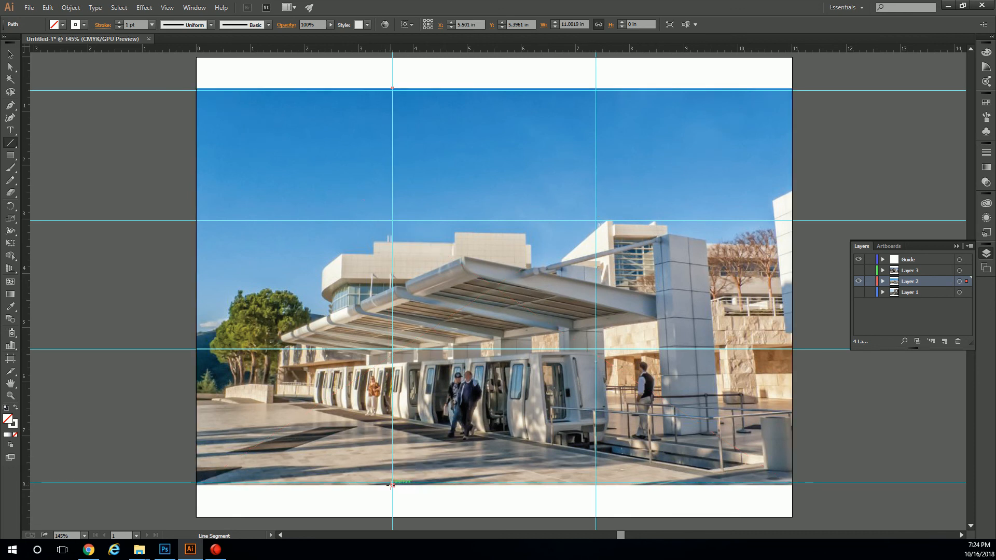
mouse_move(596, 92)
left_mouse_down()
mouse_move(596, 511)
mouse_move(596, 485)
left_mouse_up()
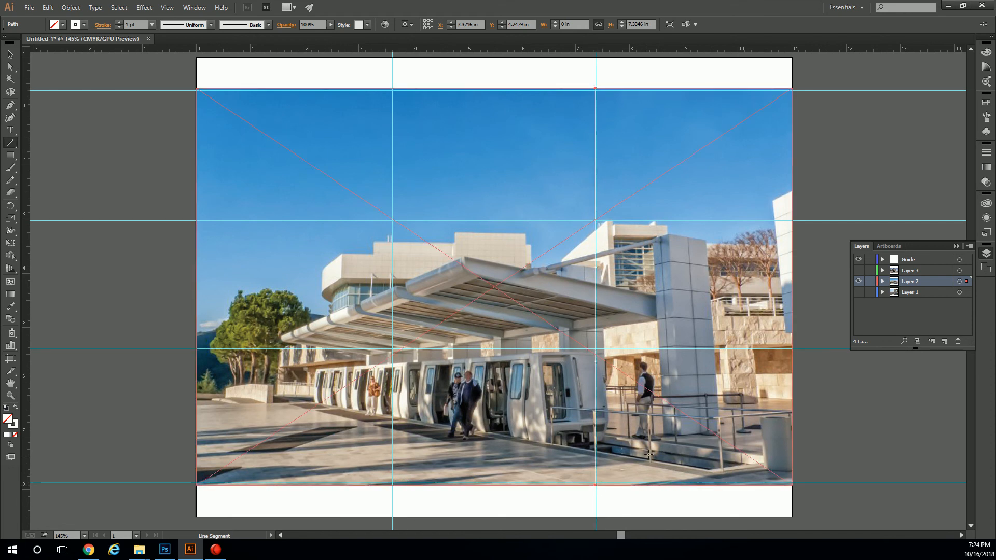
Hide the Guide layer and deselect the last vertical line.
left_click(11, 54)
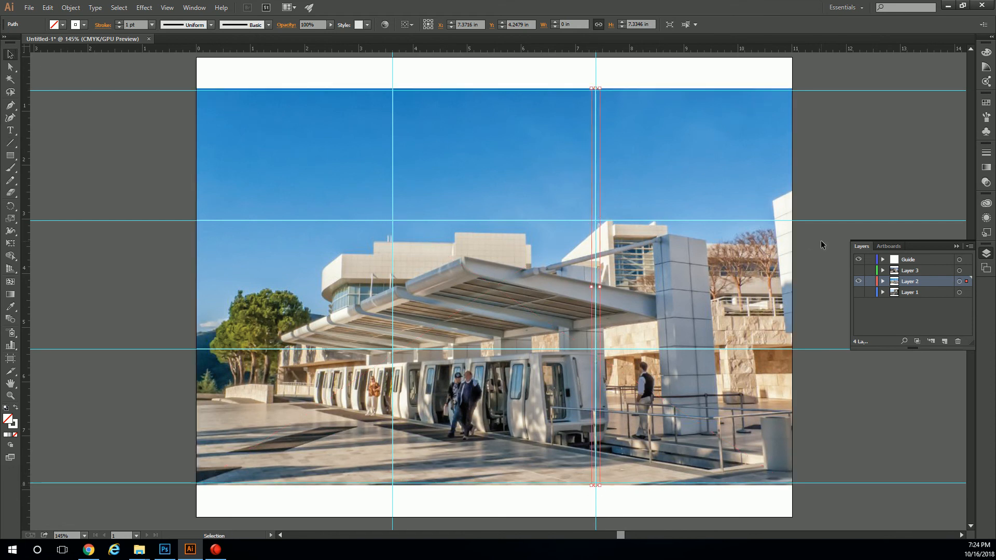
left_click(858, 260)
left_click(823, 171)
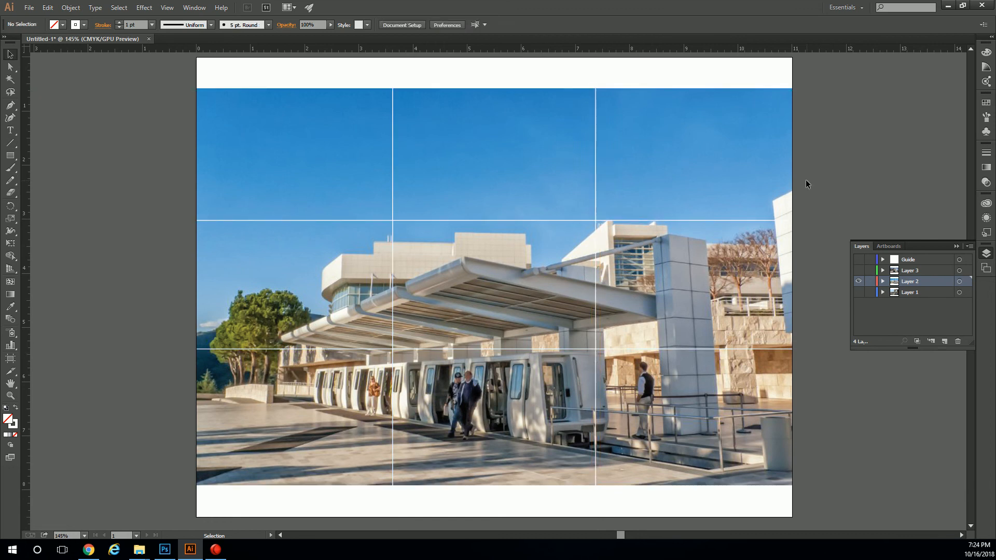